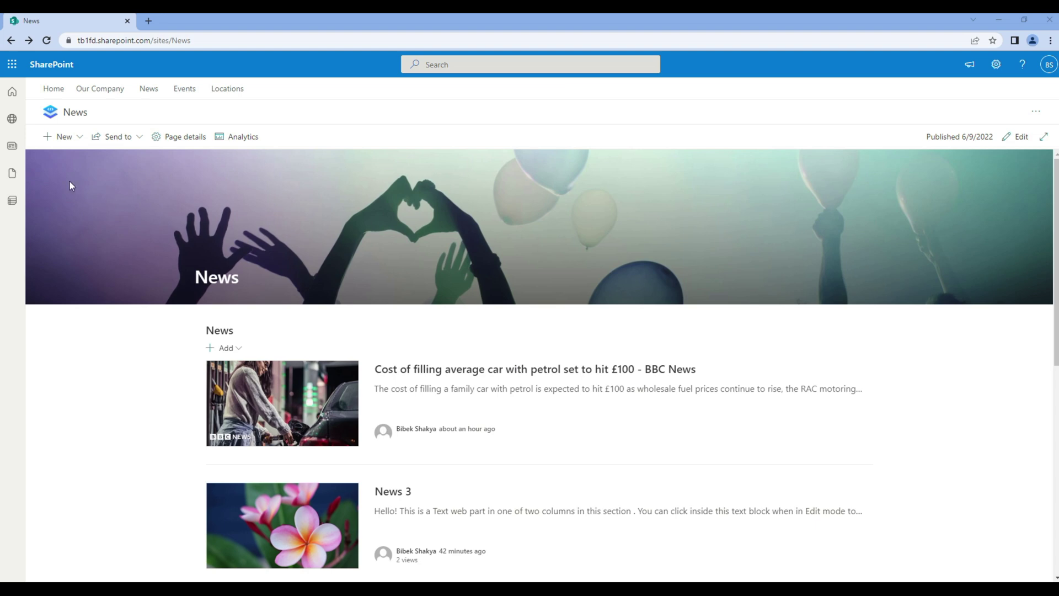
Step: Create a new page on the News site from the Blank template
{"action": "left_click", "coordinate": [66, 140]}
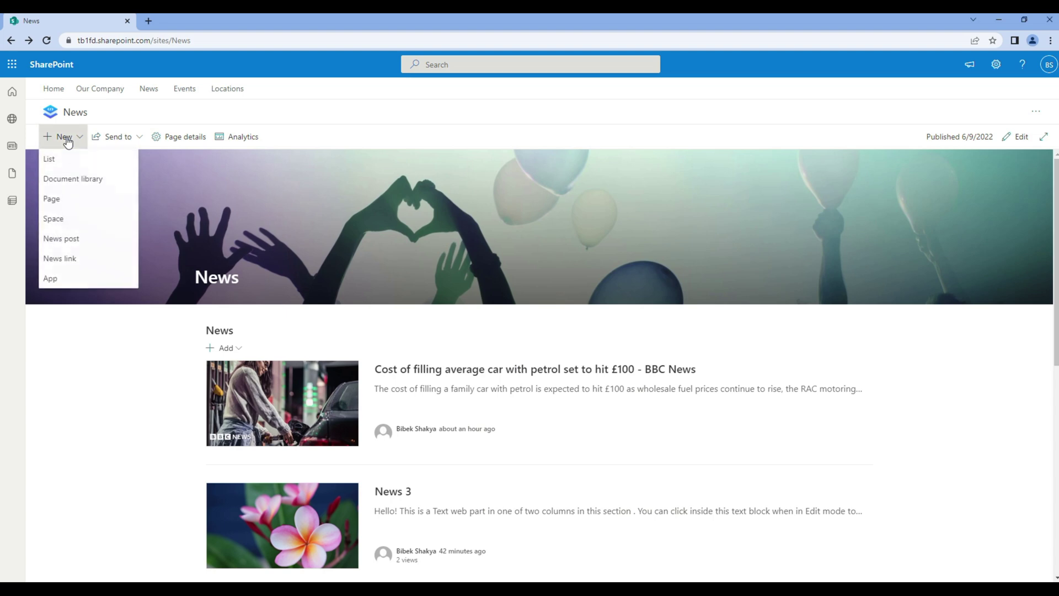
{"action": "left_click", "coordinate": [77, 199]}
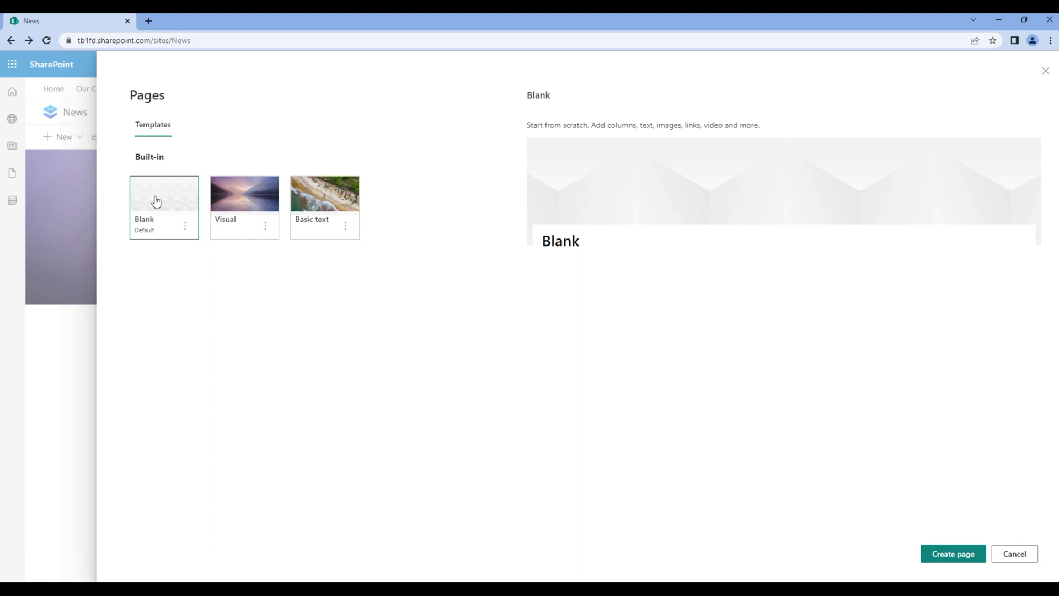
{"action": "left_click", "coordinate": [934, 558]}
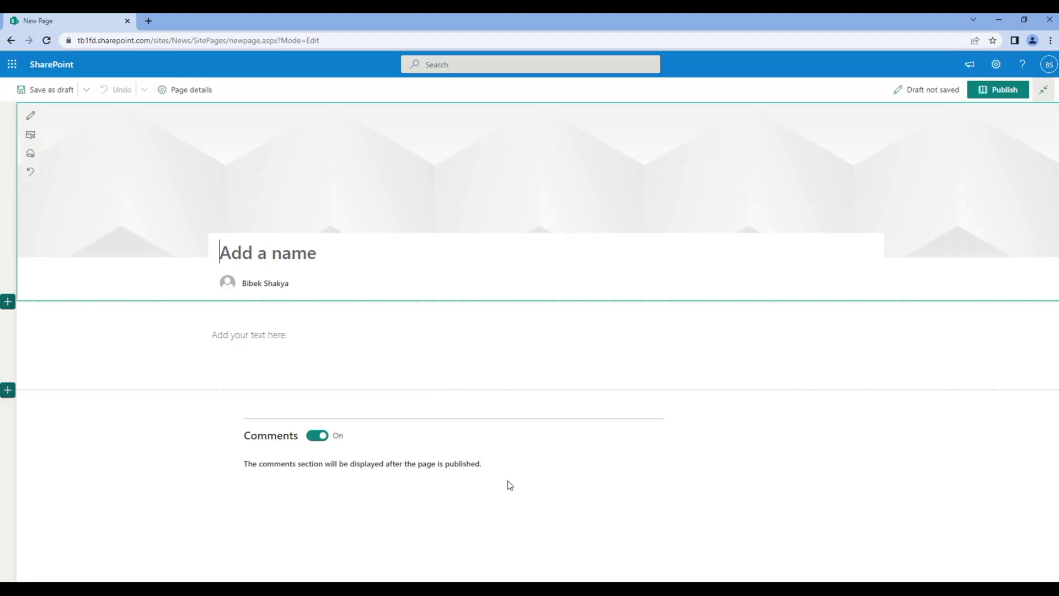
Step: Save the blank page as a page template titled 'Custom Template'
{"action": "left_click", "coordinate": [86, 90]}
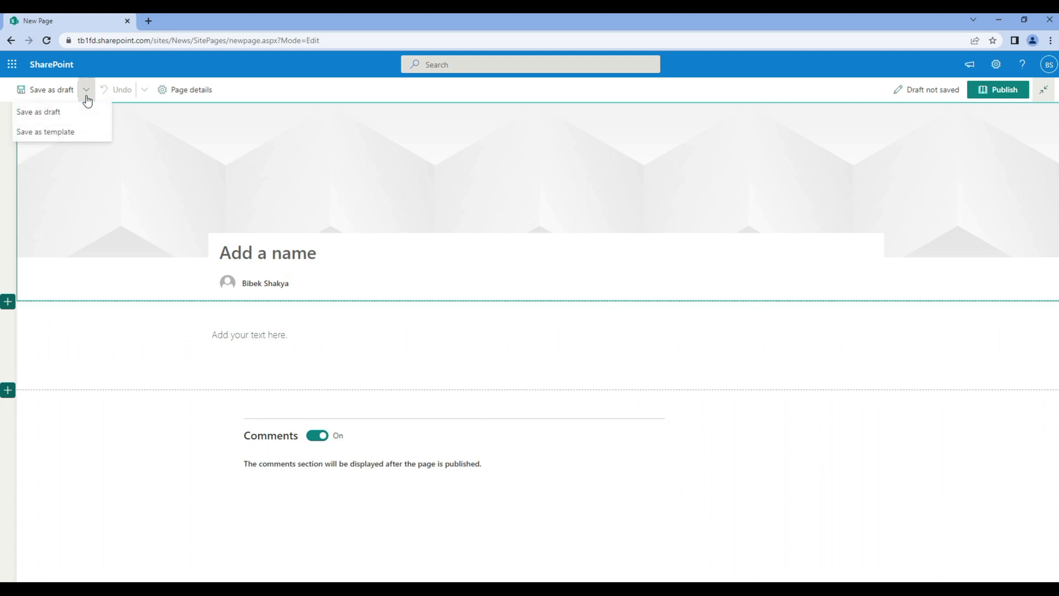
{"action": "left_click", "coordinate": [82, 132]}
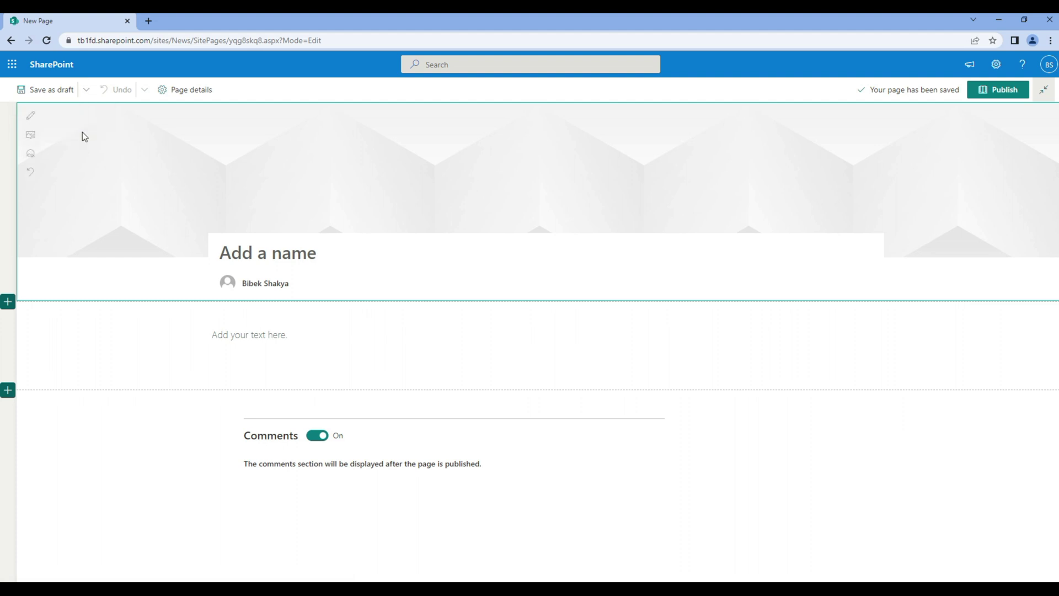
{"action": "left_click", "coordinate": [256, 263]}
{"action": "type", "text": "Custom"}
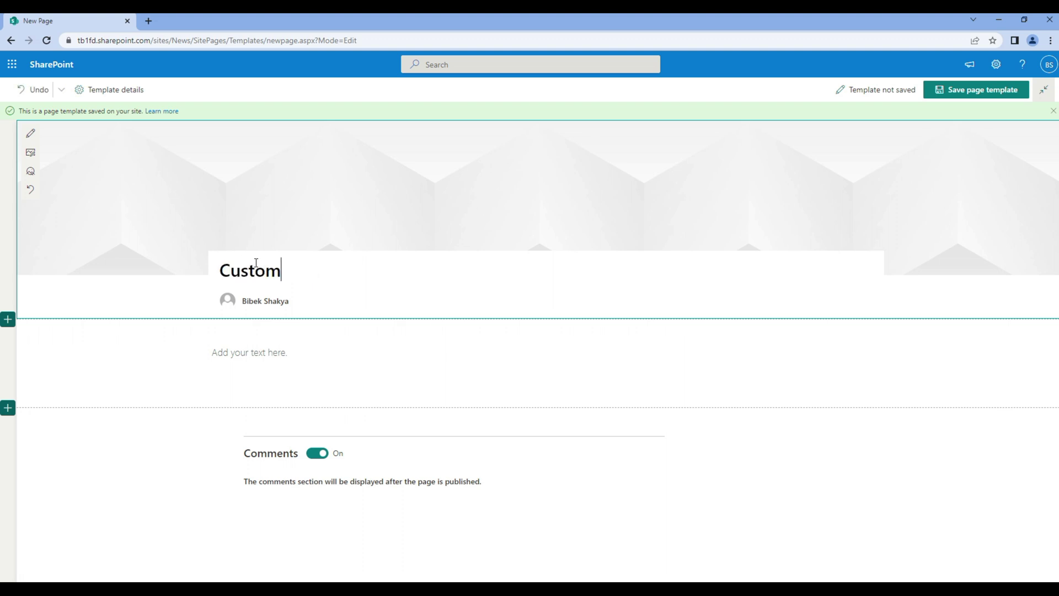
{"action": "type", "text": " Template"}
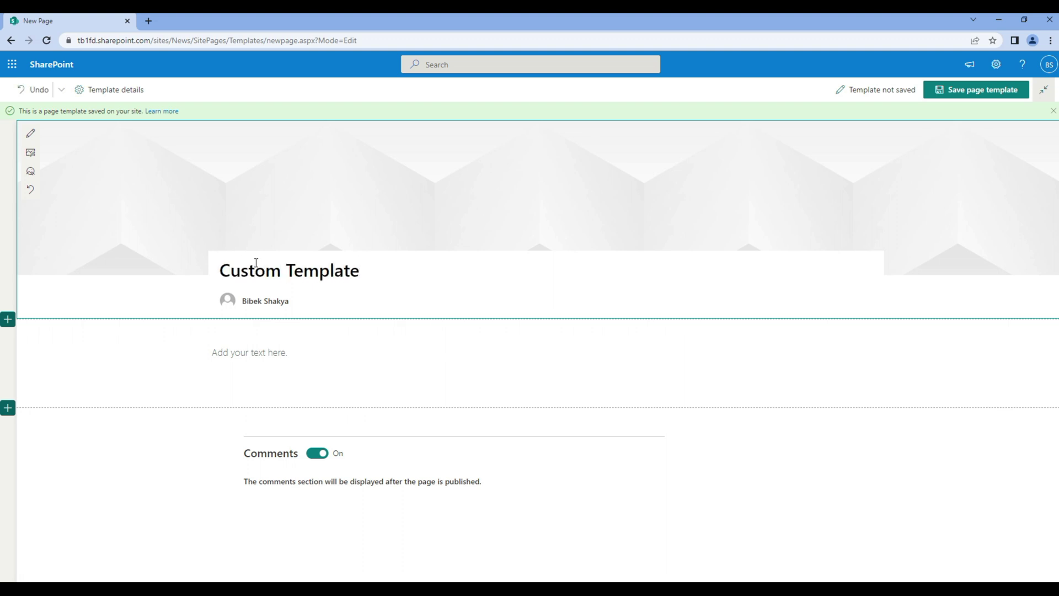
Step: Remove the author from the title area and keep the Overlap title layout
{"action": "mouse_move", "coordinate": [283, 300]}
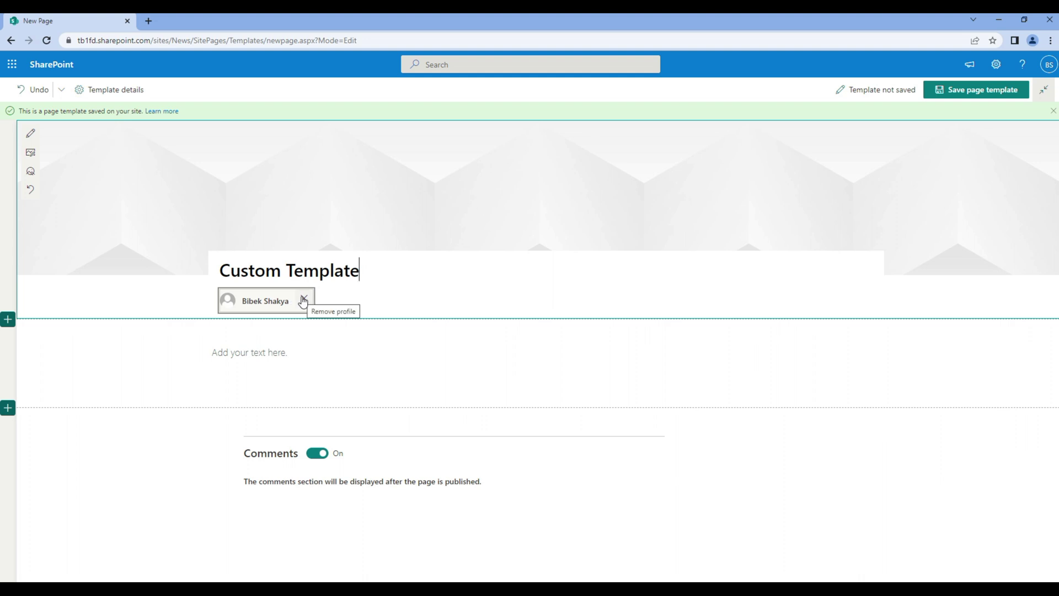
{"action": "left_click", "coordinate": [303, 300]}
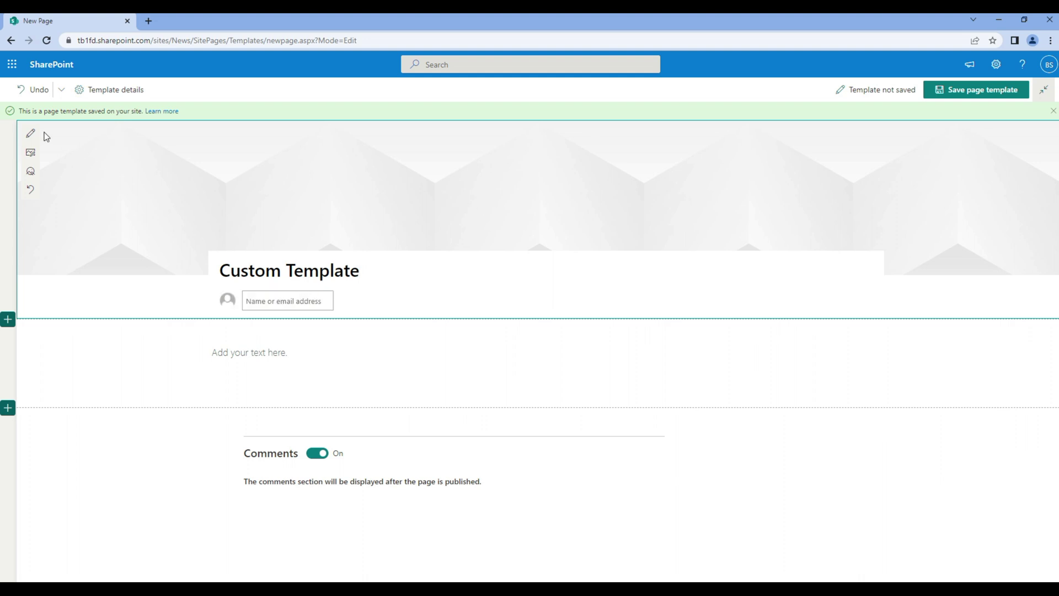
{"action": "left_click", "coordinate": [31, 134]}
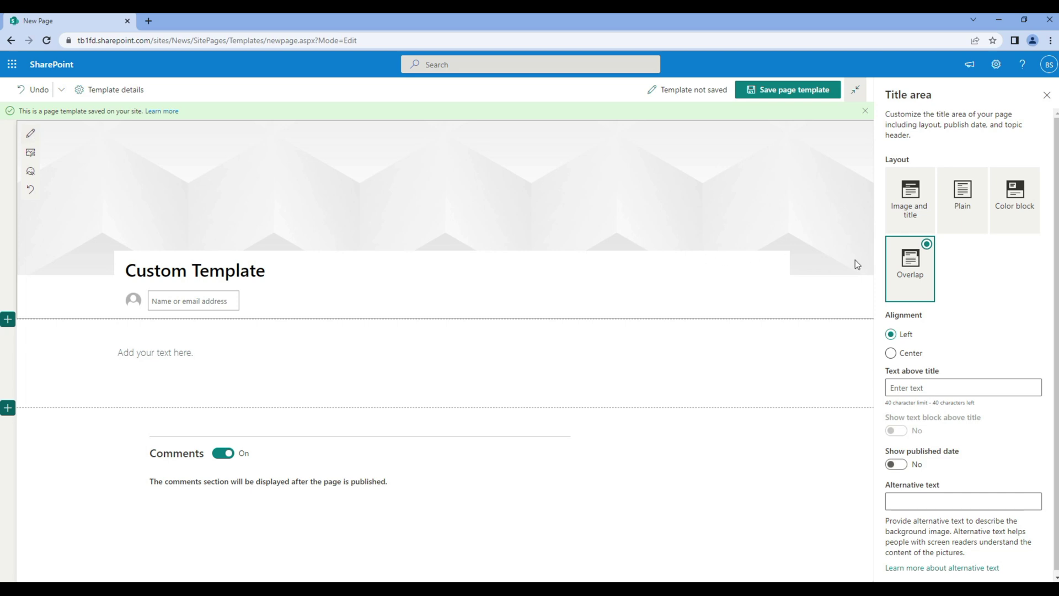
{"action": "left_click", "coordinate": [962, 201]}
{"action": "left_click", "coordinate": [924, 245]}
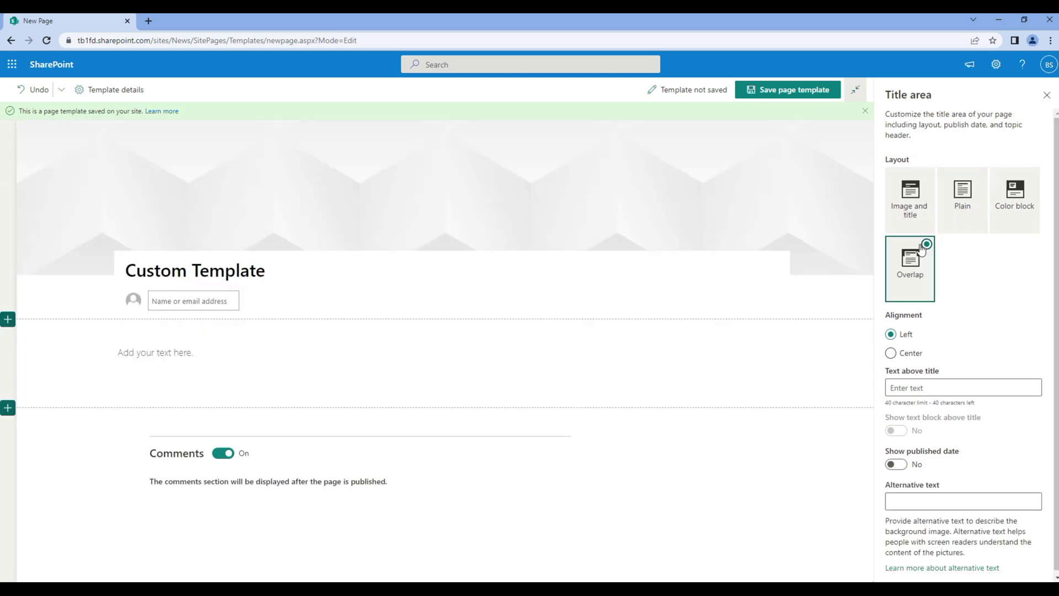
Step: Give the template a wine-glass stock banner image and turn comments off
{"action": "left_click", "coordinate": [32, 151]}
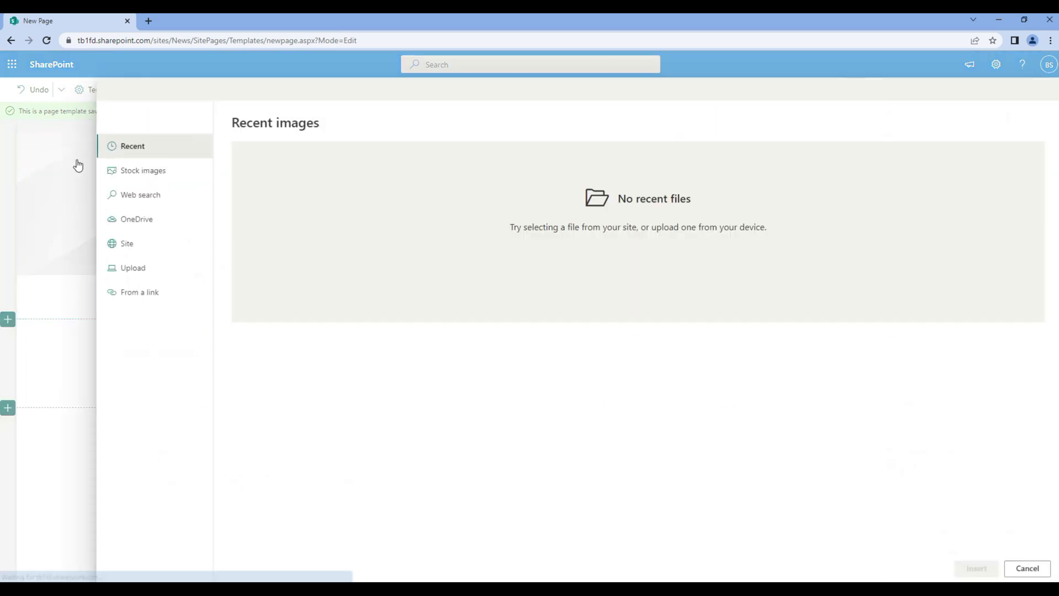
{"action": "left_click", "coordinate": [148, 172]}
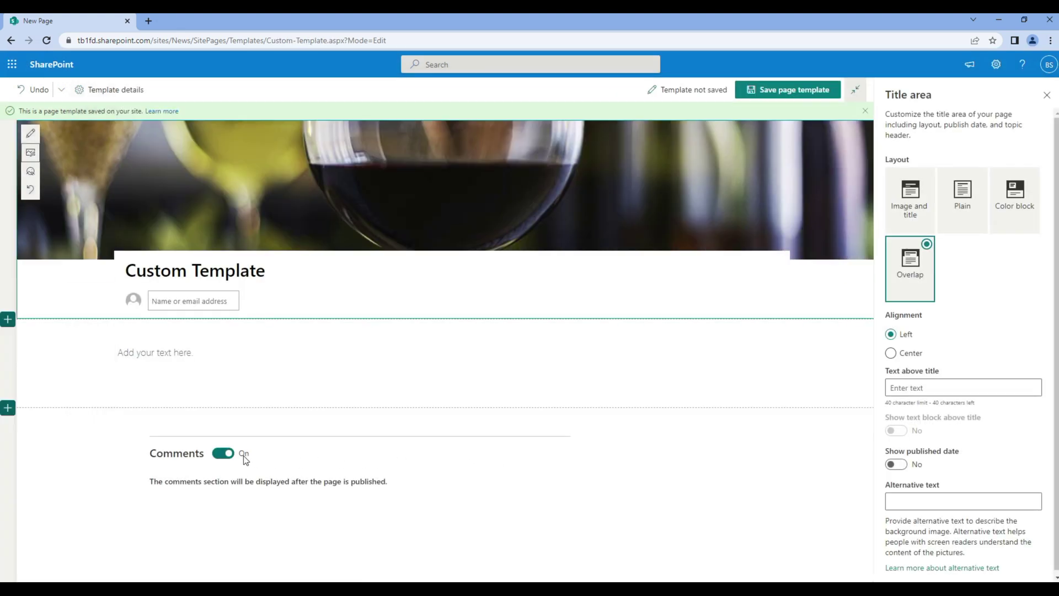
{"action": "left_click", "coordinate": [224, 454]}
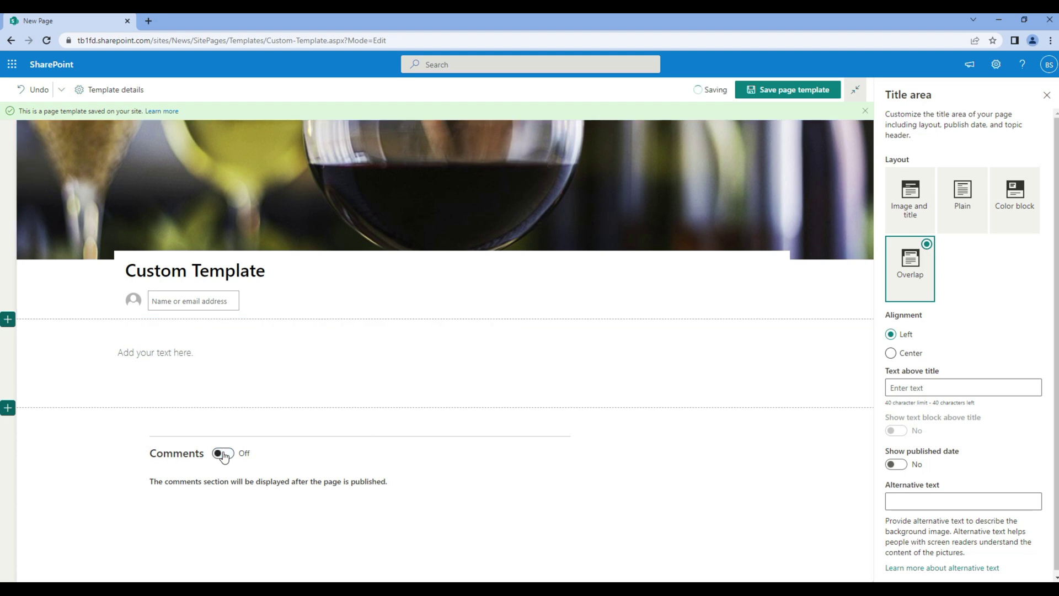
{"action": "left_click", "coordinate": [158, 360]}
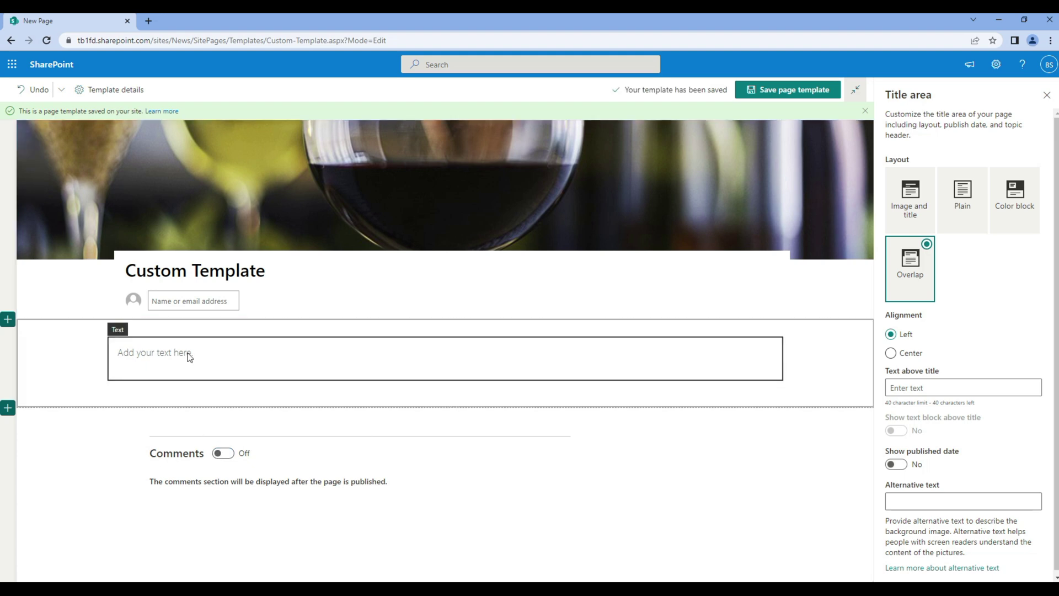
Step: In a new tab, search for a lorem generator and open generator.lorem-ipsum.info
{"action": "left_click", "coordinate": [148, 21]}
{"action": "type", "text": "lorem"}
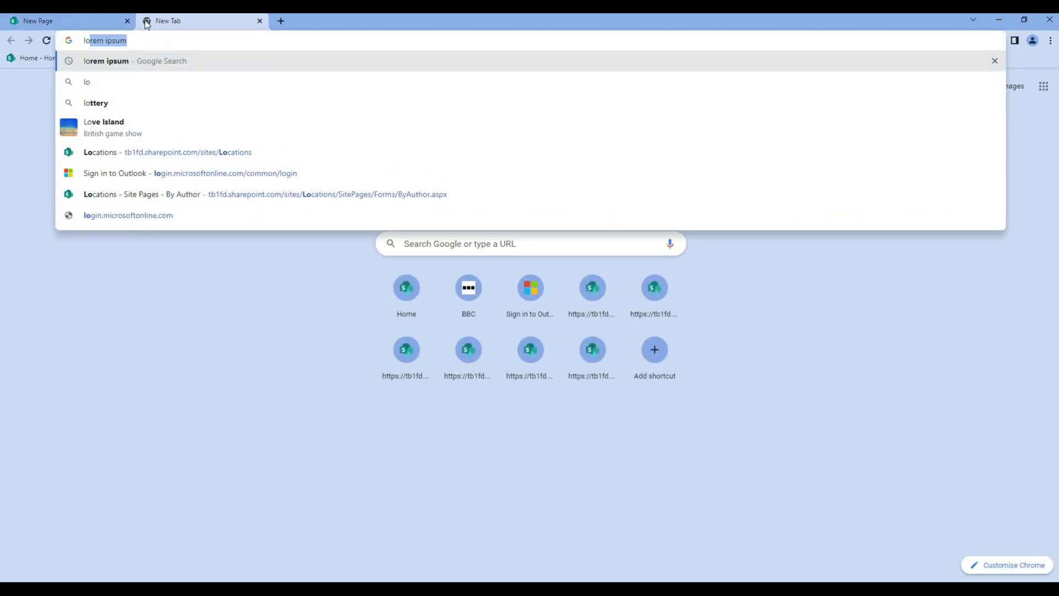
{"action": "type", "text": " generator"}
{"action": "key", "text": "Return"}
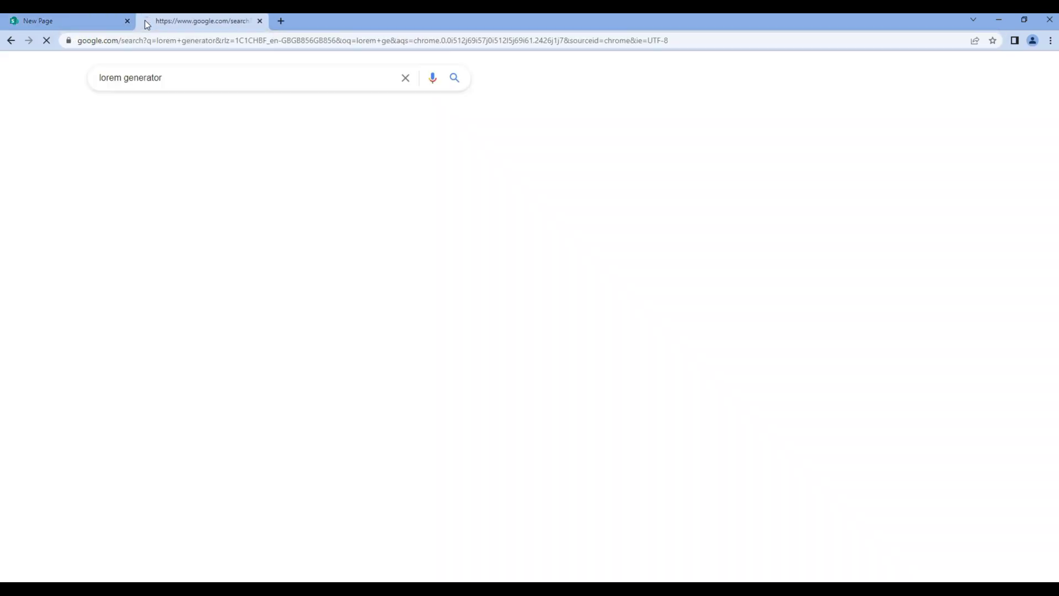
{"action": "left_click", "coordinate": [216, 442]}
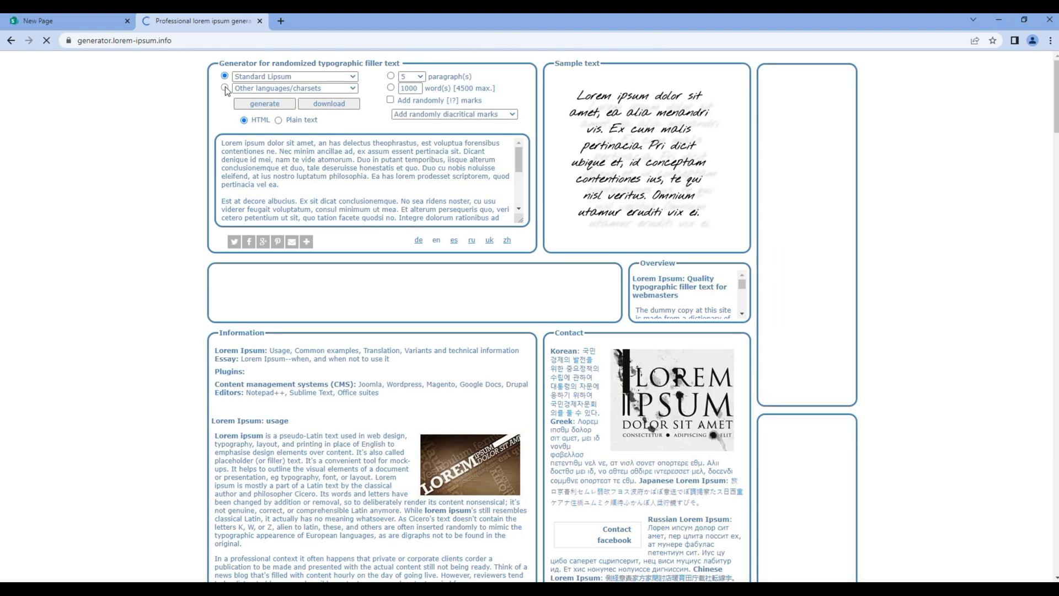
Step: Generate ten paragraphs of Lorem Ipsum filler text and copy it
{"action": "left_click", "coordinate": [224, 88]}
{"action": "left_click", "coordinate": [250, 103]}
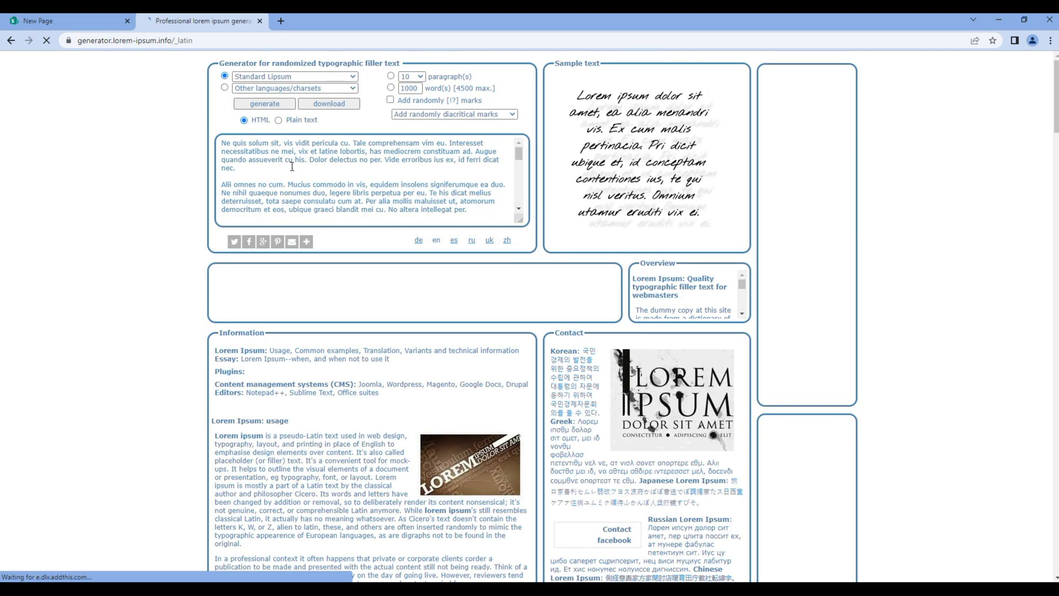
{"action": "left_click", "coordinate": [306, 182]}
{"action": "key", "text": "ctrl+c"}
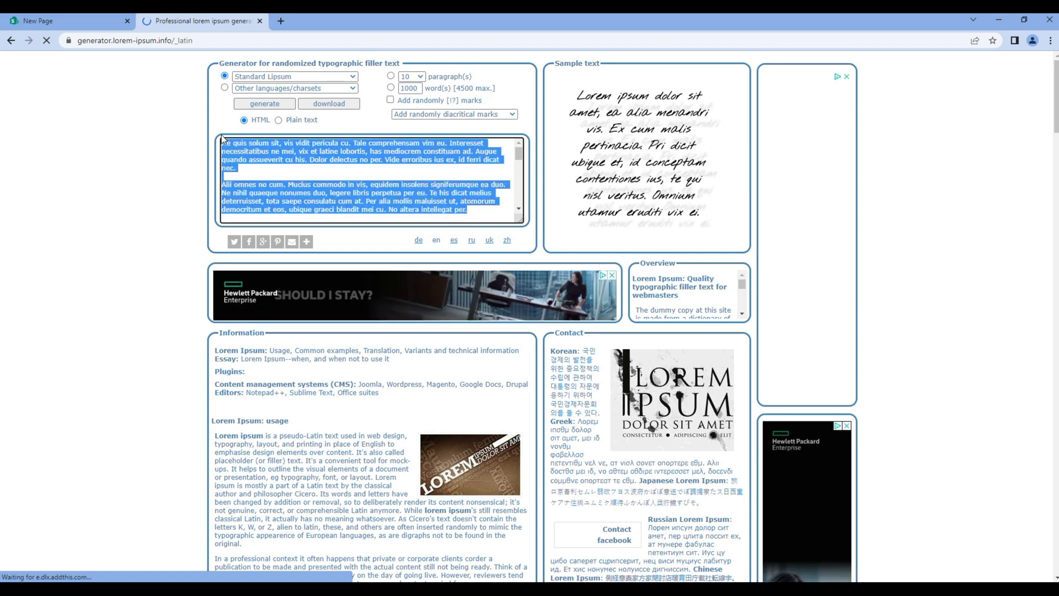
{"action": "left_click", "coordinate": [38, 19]}
Step: Paste the filler text into the text block and break the first sentence onto its own line
{"action": "left_click", "coordinate": [222, 359]}
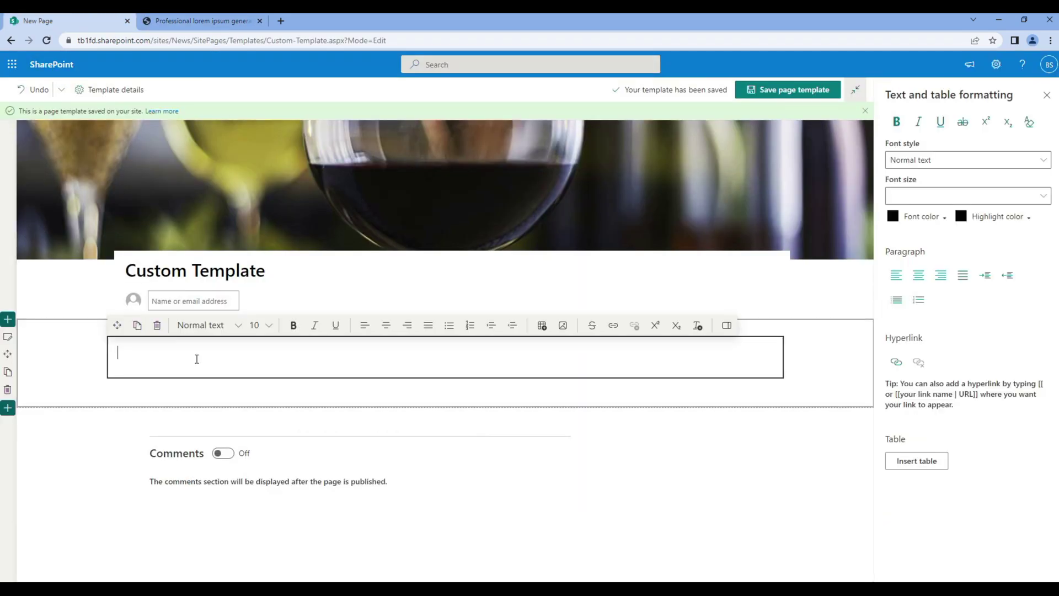
{"action": "key", "text": "ctrl+v"}
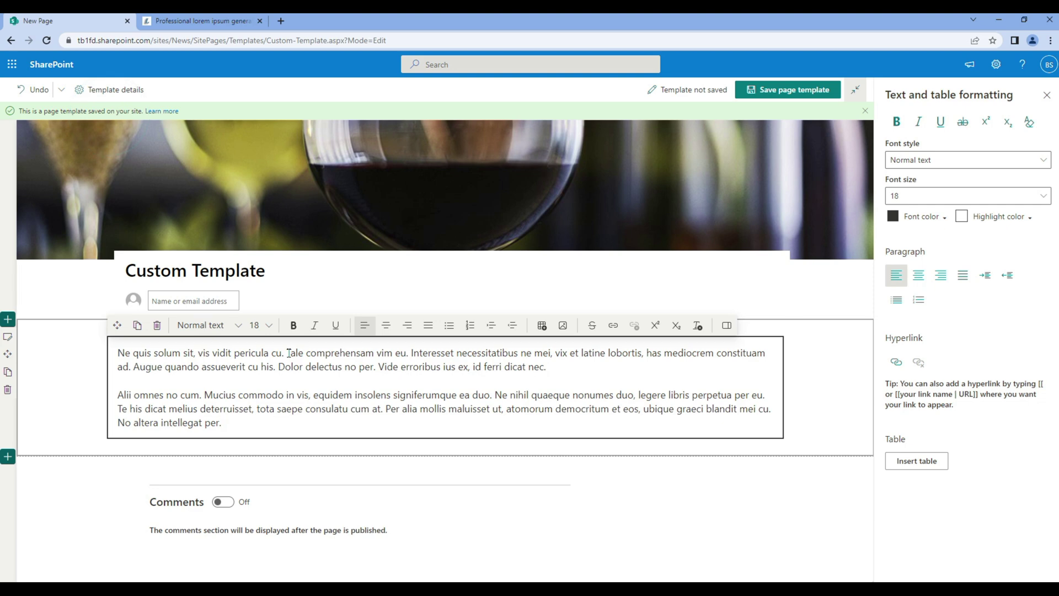
{"action": "left_click_drag", "start_coordinate": [289, 353], "coordinate": [107, 346]}
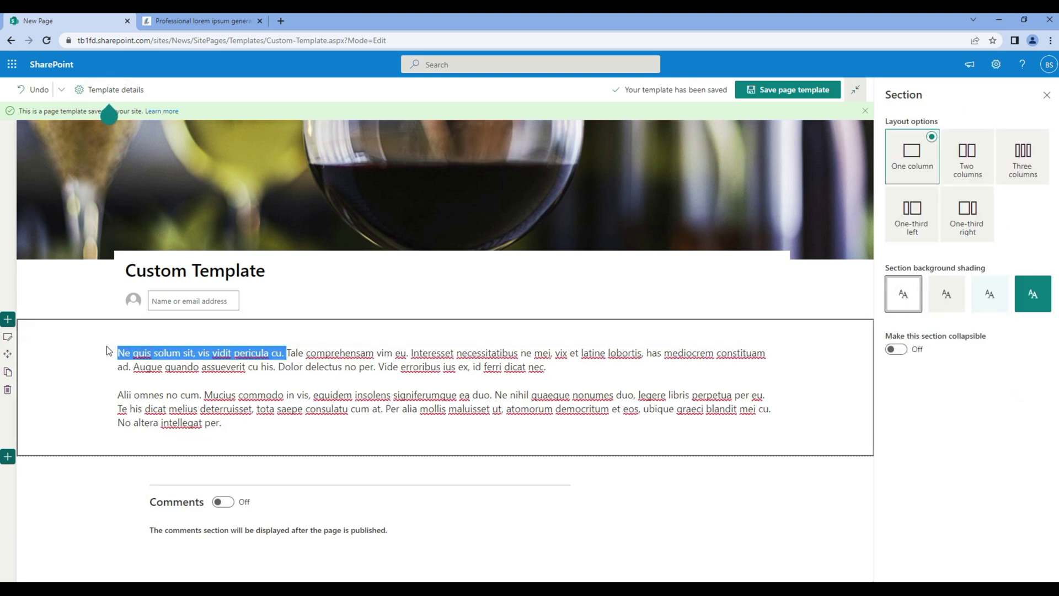
{"action": "key", "text": "Right"}
{"action": "key", "text": "Return"}
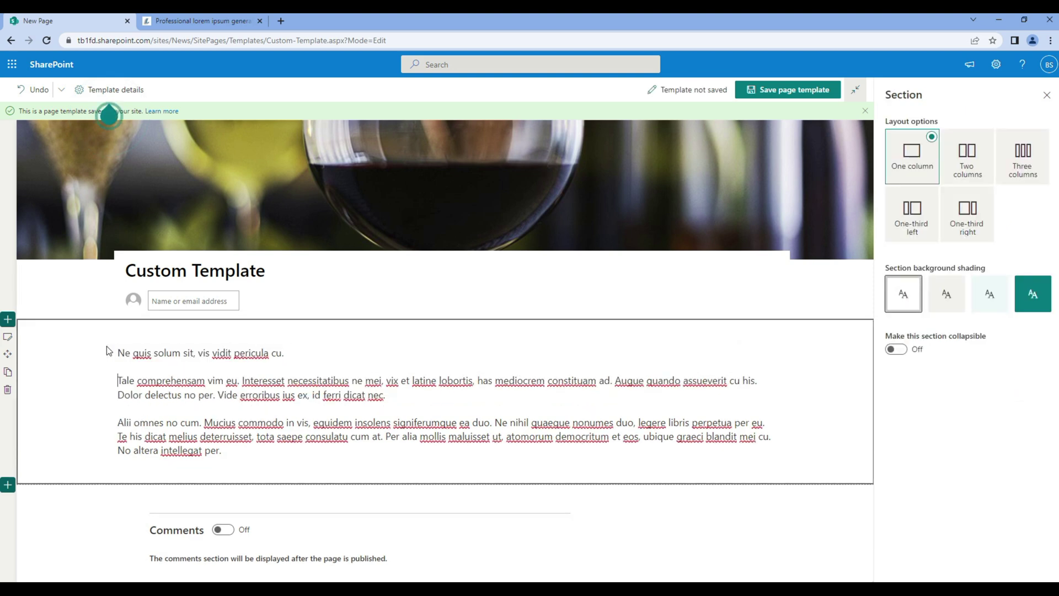
Step: Make the first-line sentence bold
{"action": "left_click", "coordinate": [293, 354]}
{"action": "left_click_drag", "start_coordinate": [288, 353], "coordinate": [117, 353]}
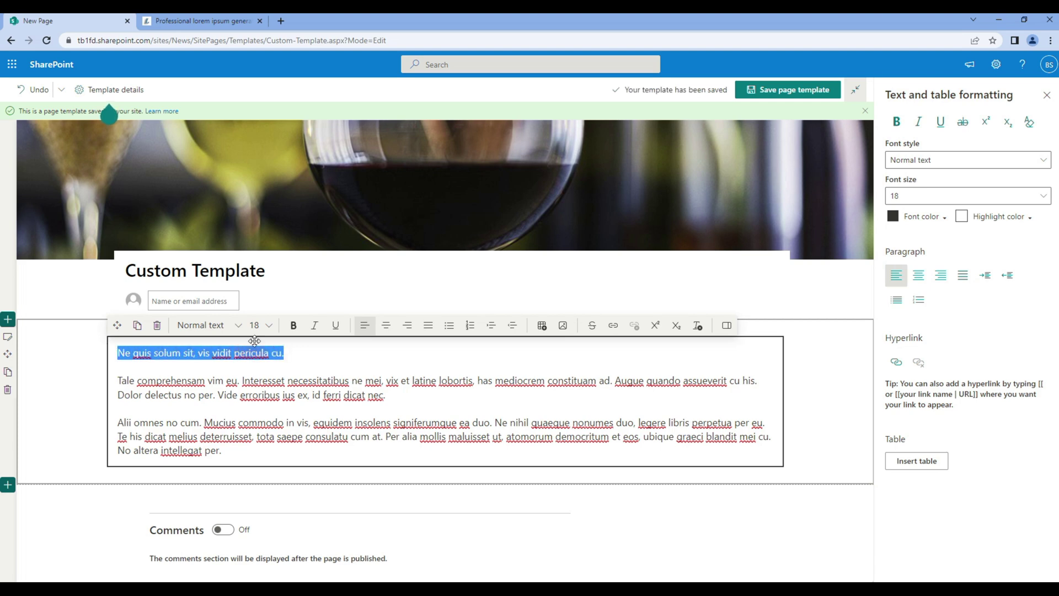
{"action": "left_click", "coordinate": [294, 325]}
{"action": "left_click", "coordinate": [329, 355]}
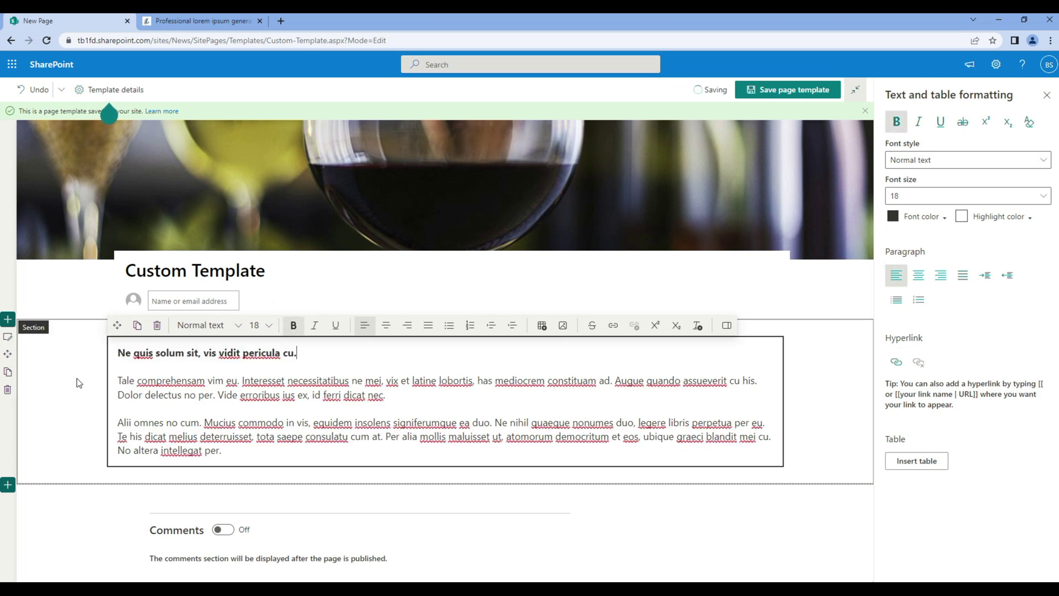
{"action": "left_click", "coordinate": [8, 337]}
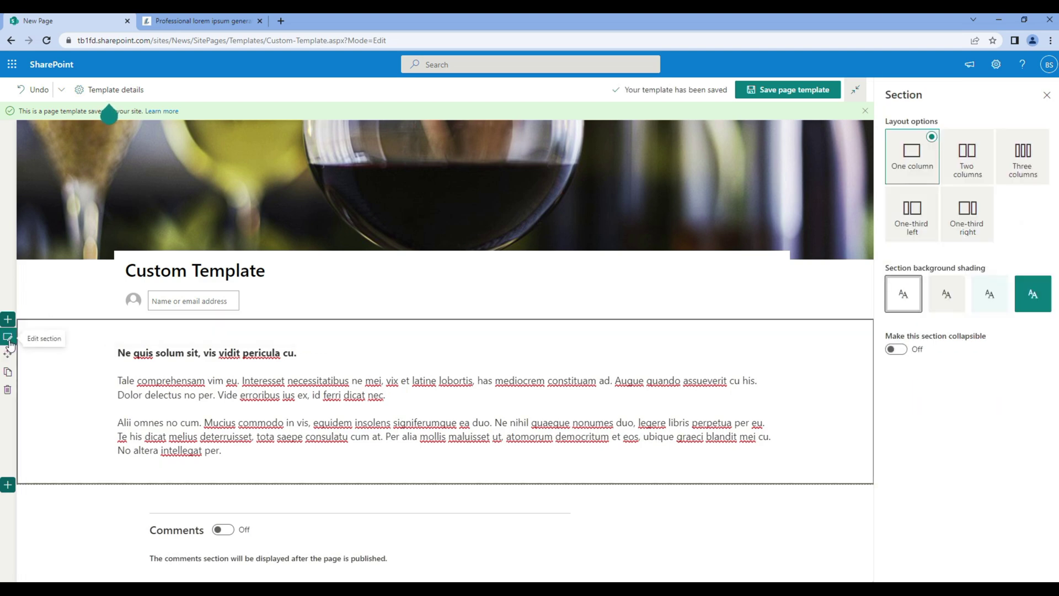
Step: Split the section into two-thirds and one-third columns and insert the cats stock photo on the right
{"action": "left_click", "coordinate": [961, 222]}
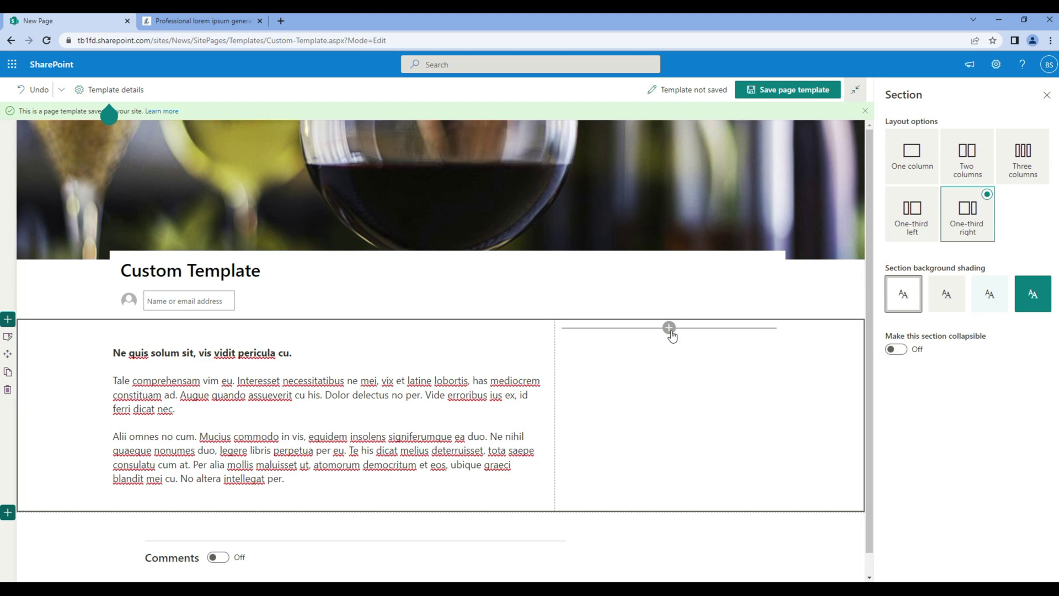
{"action": "left_click", "coordinate": [670, 329]}
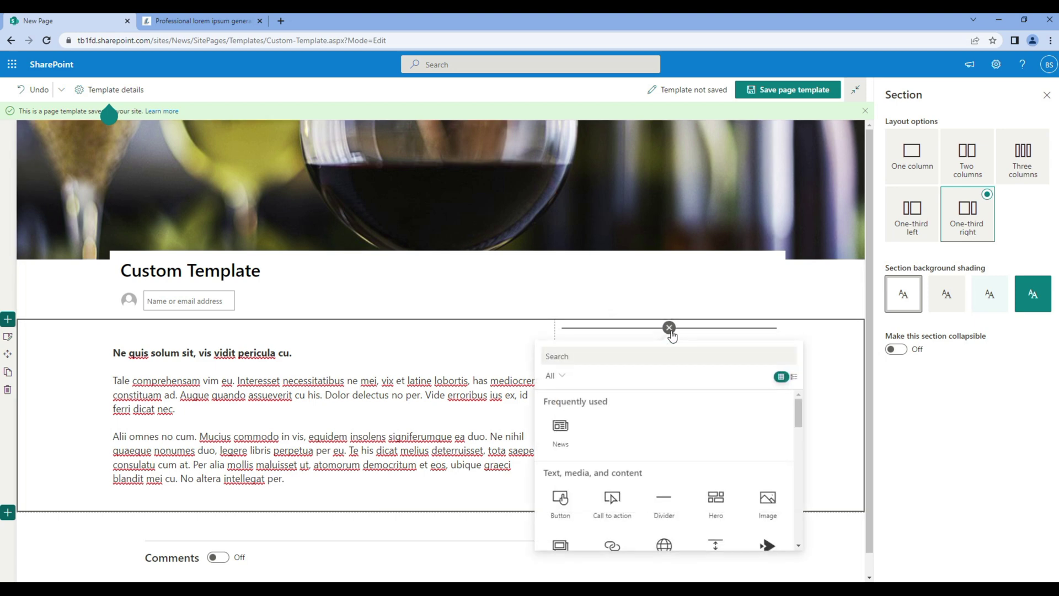
{"action": "left_click", "coordinate": [767, 503]}
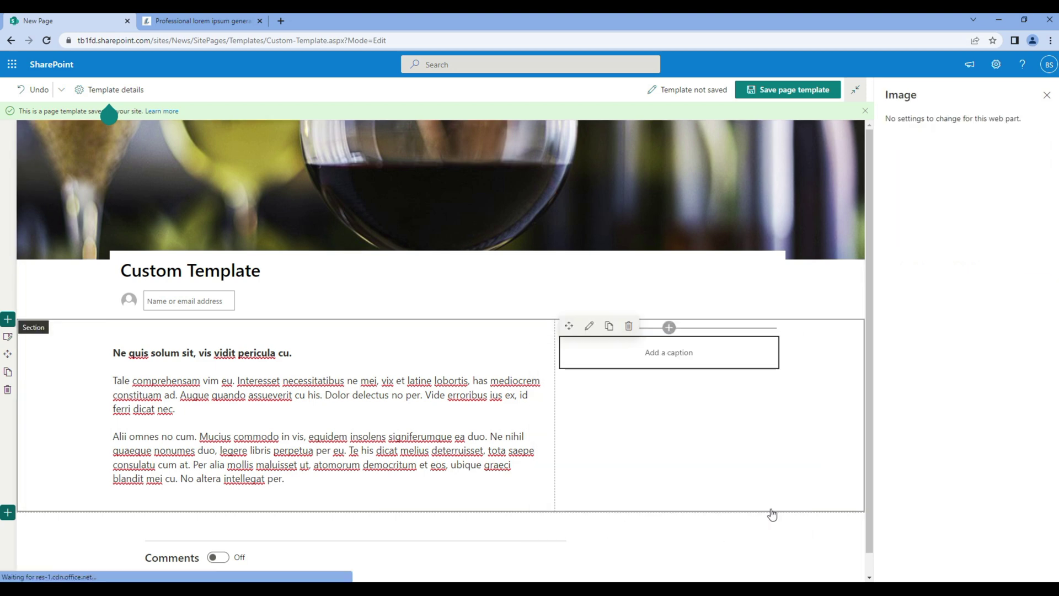
{"action": "left_click", "coordinate": [164, 175]}
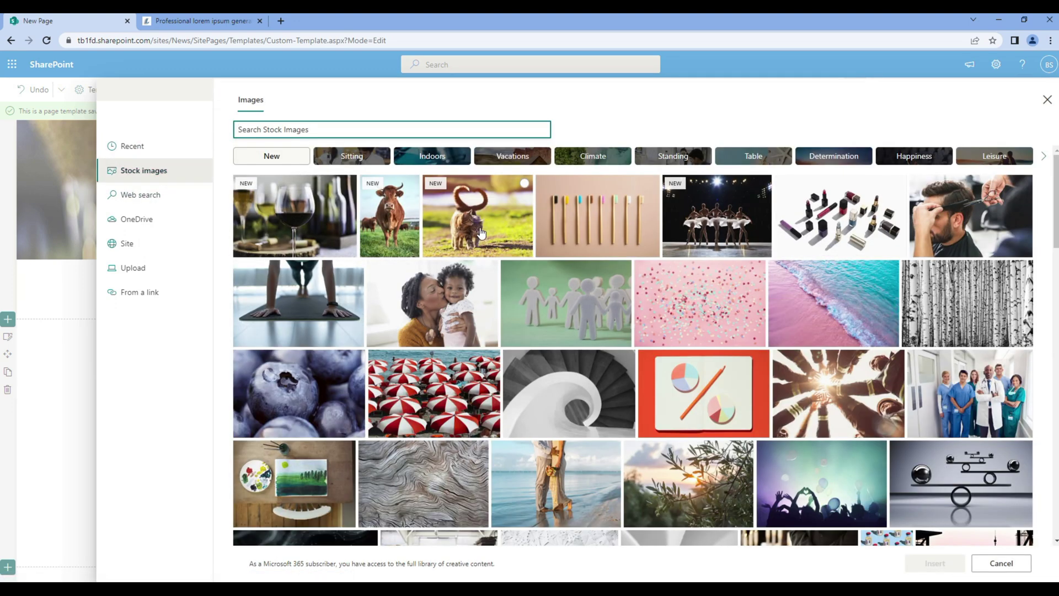
{"action": "left_click", "coordinate": [448, 234]}
{"action": "left_click", "coordinate": [933, 563]}
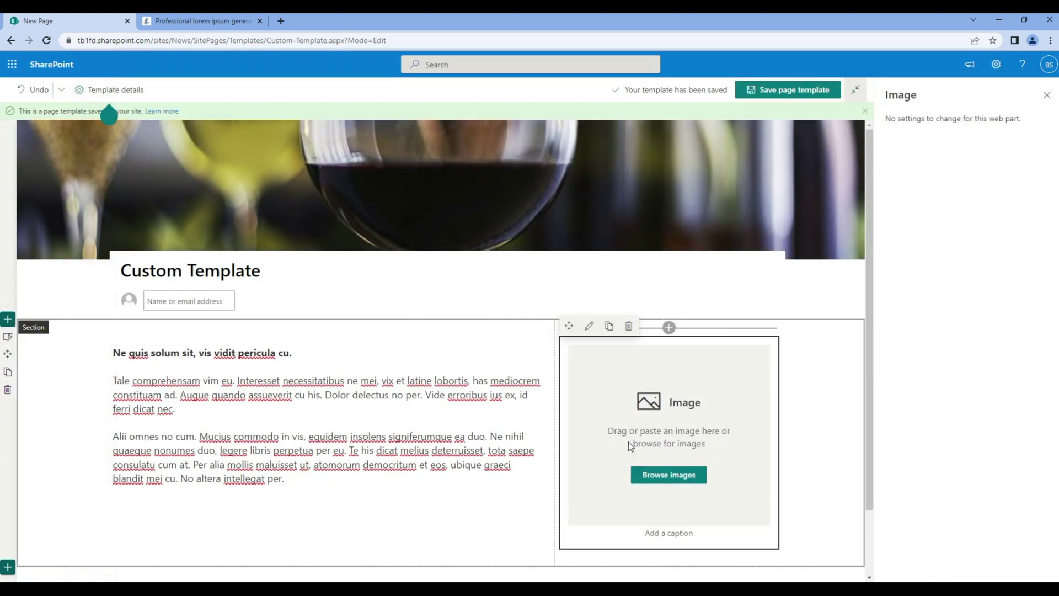
Step: Add a YouTube web part in a new section below
{"action": "scroll", "coordinate": [484, 461], "scroll_direction": "down", "scroll_amount": 1}
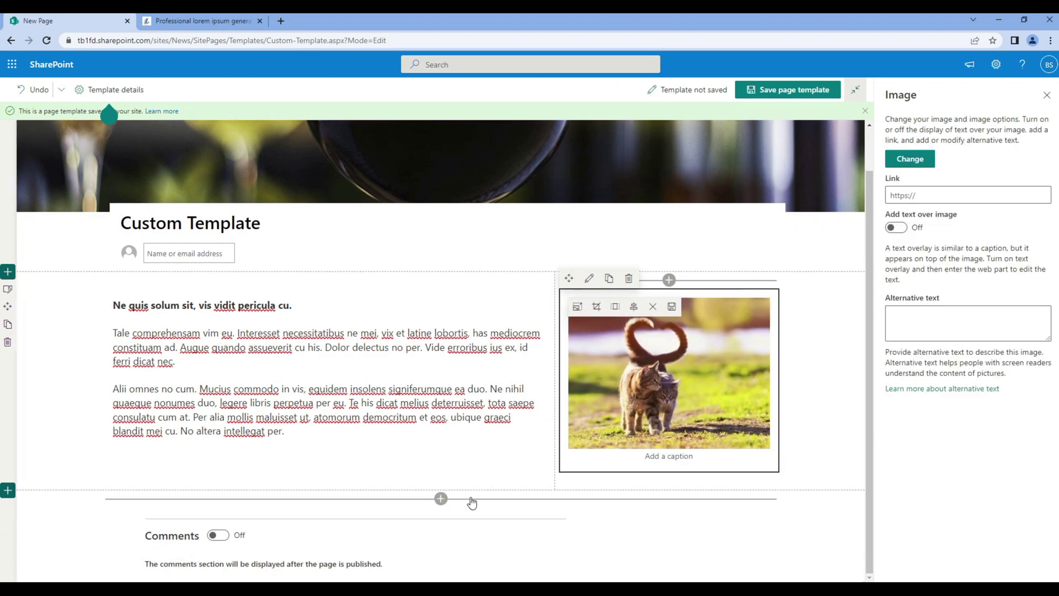
{"action": "left_click", "coordinate": [442, 498]}
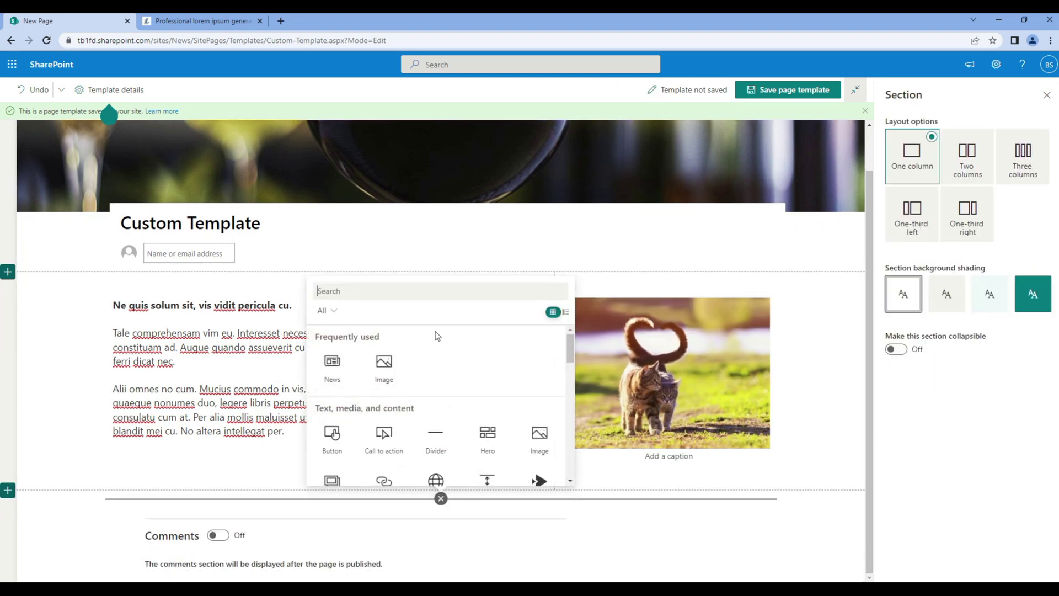
{"action": "left_click", "coordinate": [417, 293]}
{"action": "type", "text": "vi"}
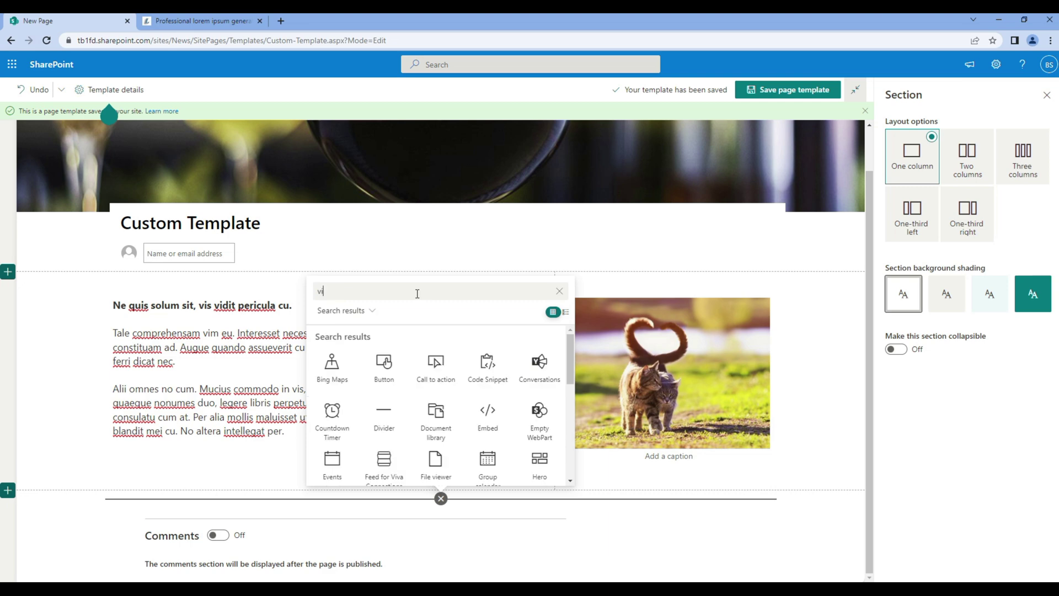
{"action": "left_click", "coordinate": [539, 463]}
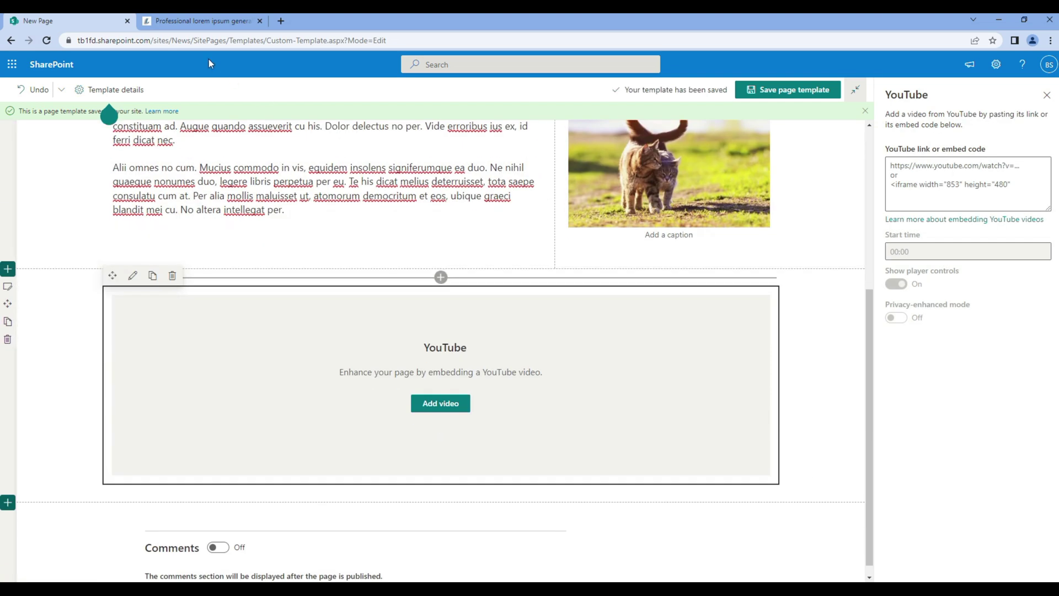
{"action": "left_click", "coordinate": [281, 21]}
Step: Go to YouTube and search for '4k video'
{"action": "type", "text": "you"}
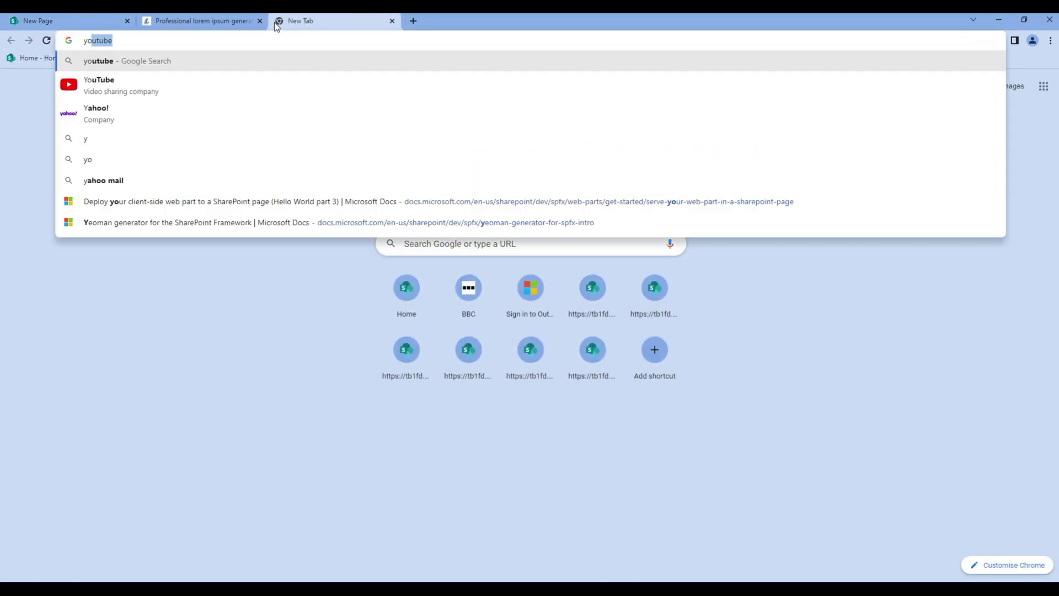
{"action": "key", "text": "Return"}
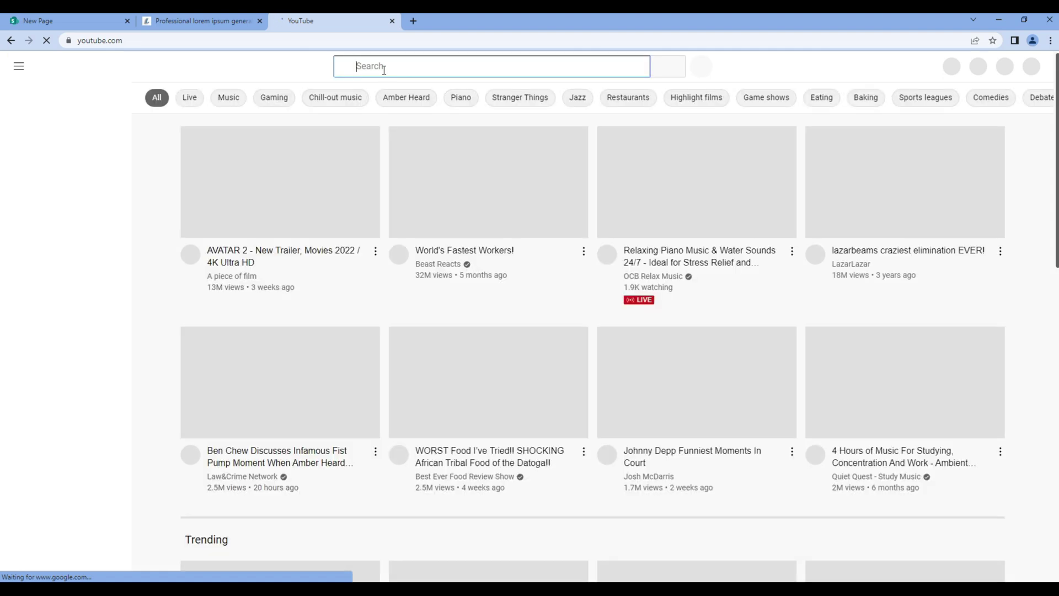
{"action": "type", "text": "4k vi"}
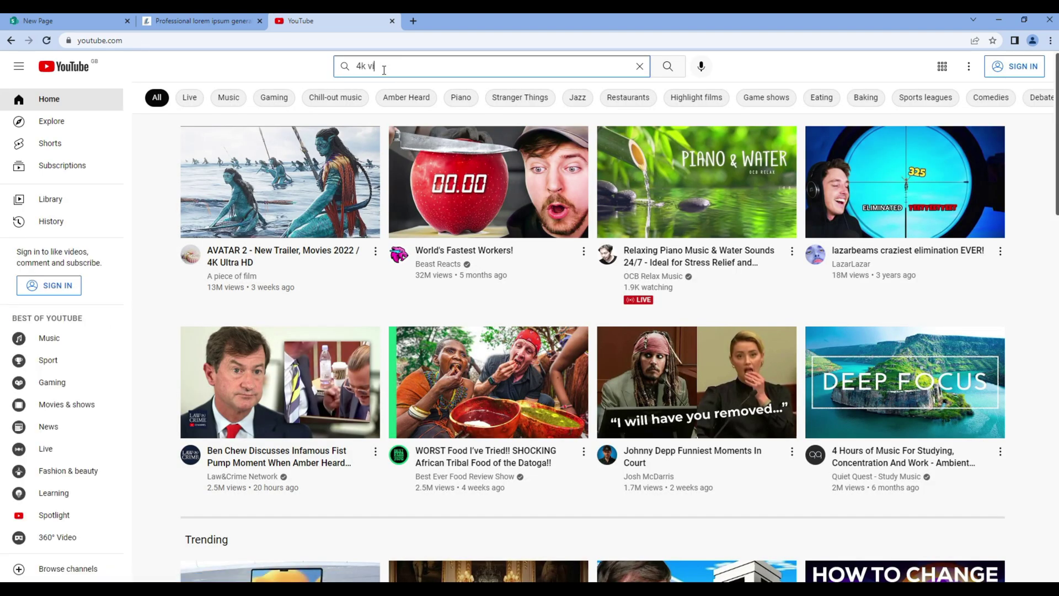
{"action": "type", "text": "deo"}
{"action": "key", "text": "Return"}
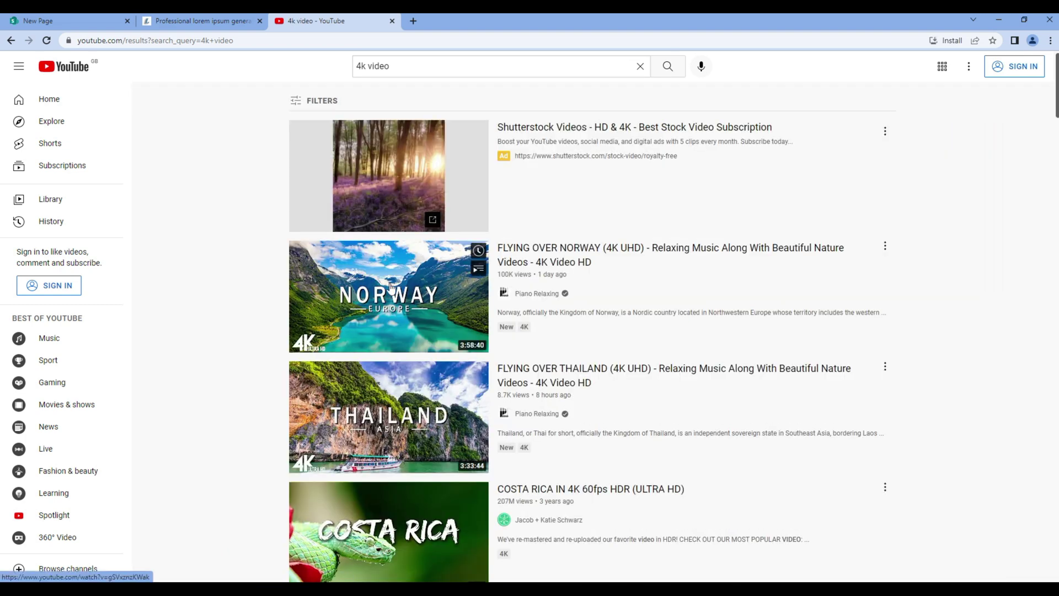
Step: Open the Flying Over Norway 4K video and copy its link
{"action": "left_click", "coordinate": [361, 249]}
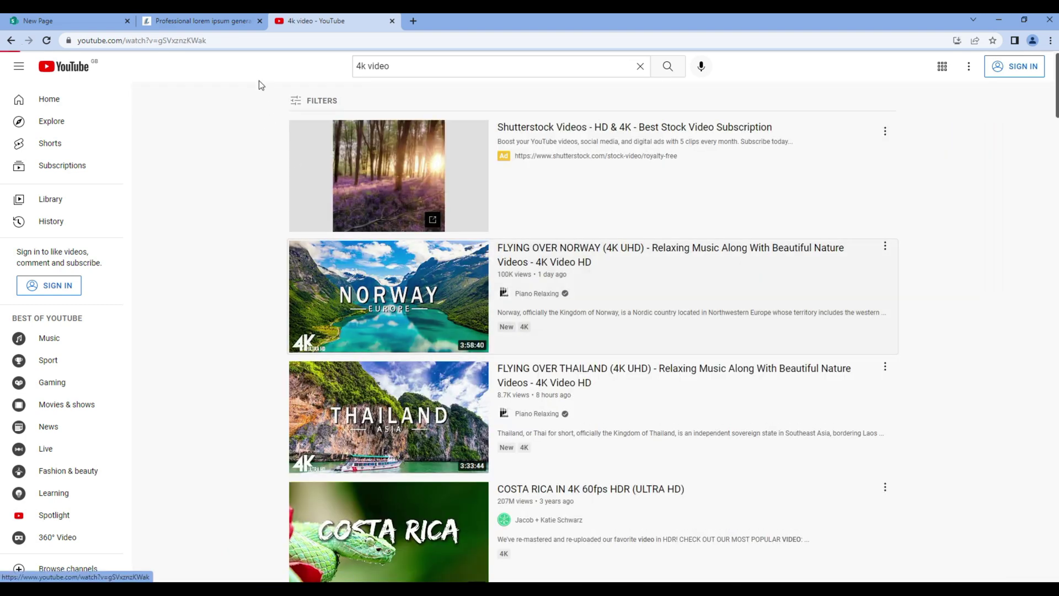
{"action": "left_click", "coordinate": [246, 42]}
{"action": "key", "text": "ctrl+c"}
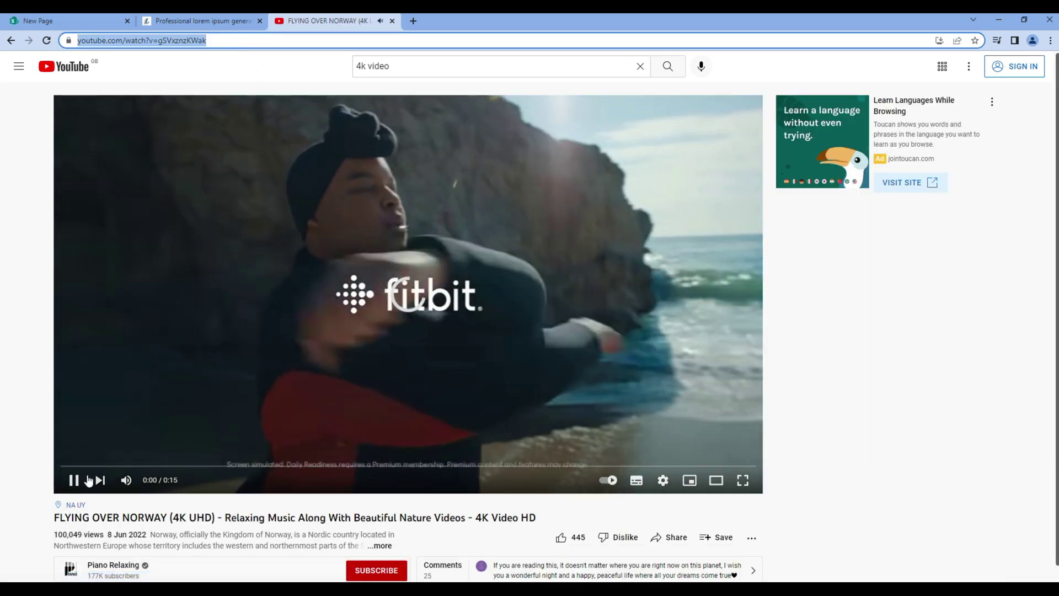
{"action": "left_click", "coordinate": [87, 480]}
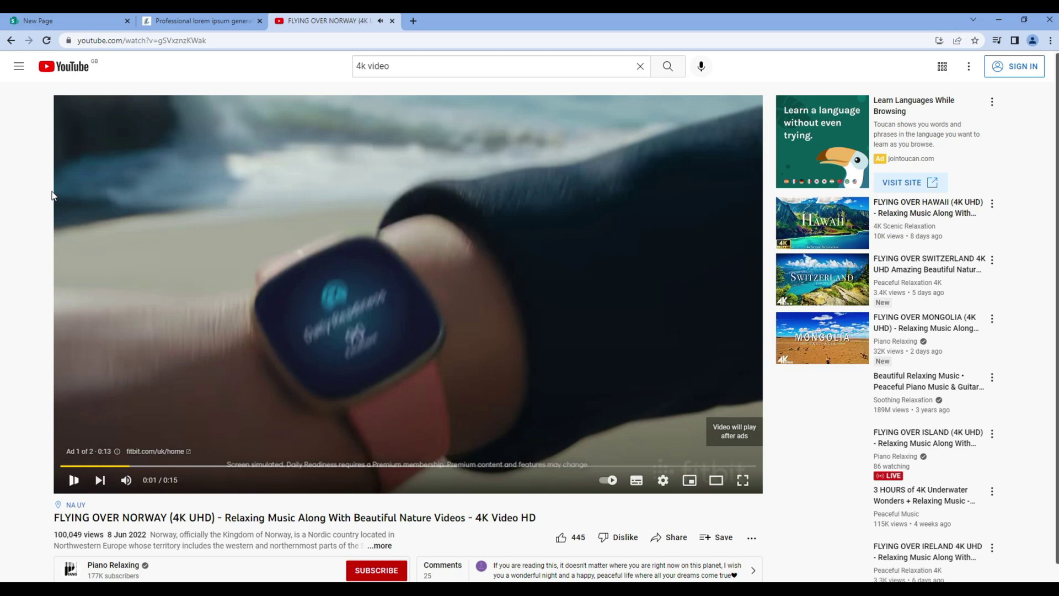
{"action": "left_click", "coordinate": [61, 22]}
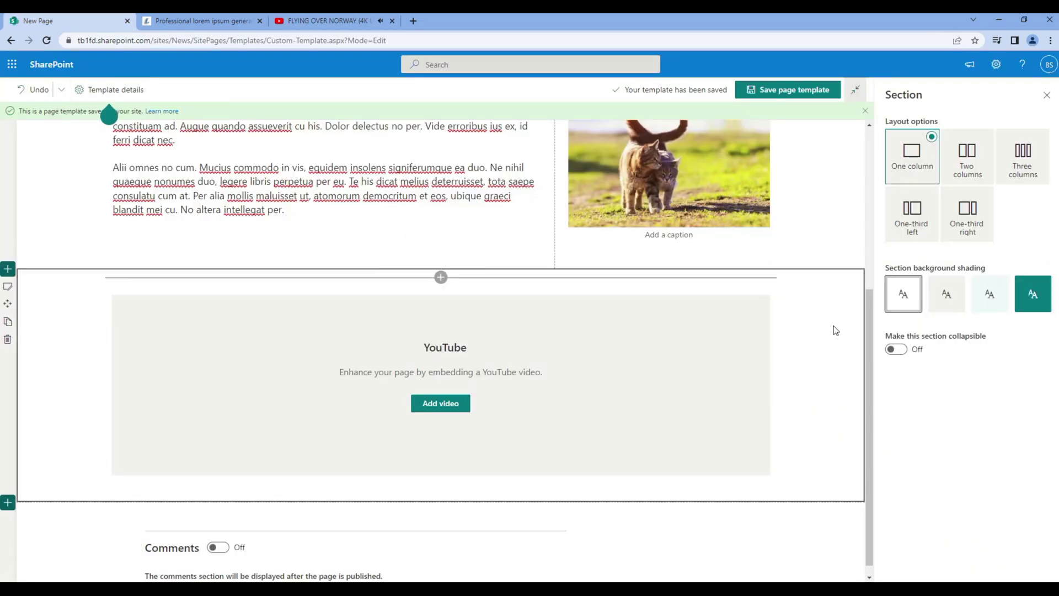
Step: Paste the Flying Over Norway video link into the YouTube web part
{"action": "left_click", "coordinate": [446, 414]}
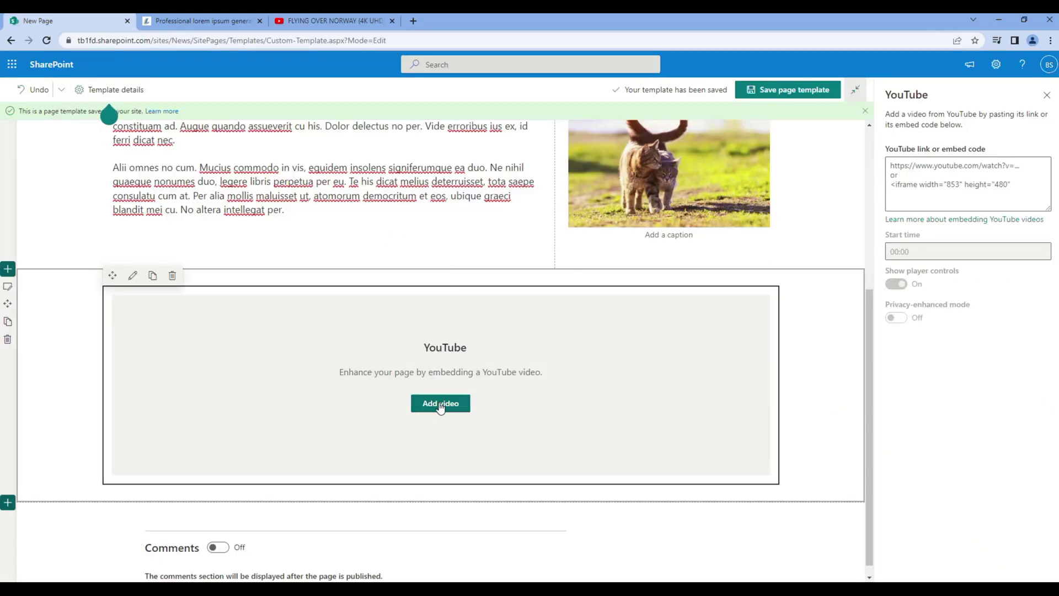
{"action": "left_click", "coordinate": [956, 195]}
{"action": "key", "text": "ctrl+v"}
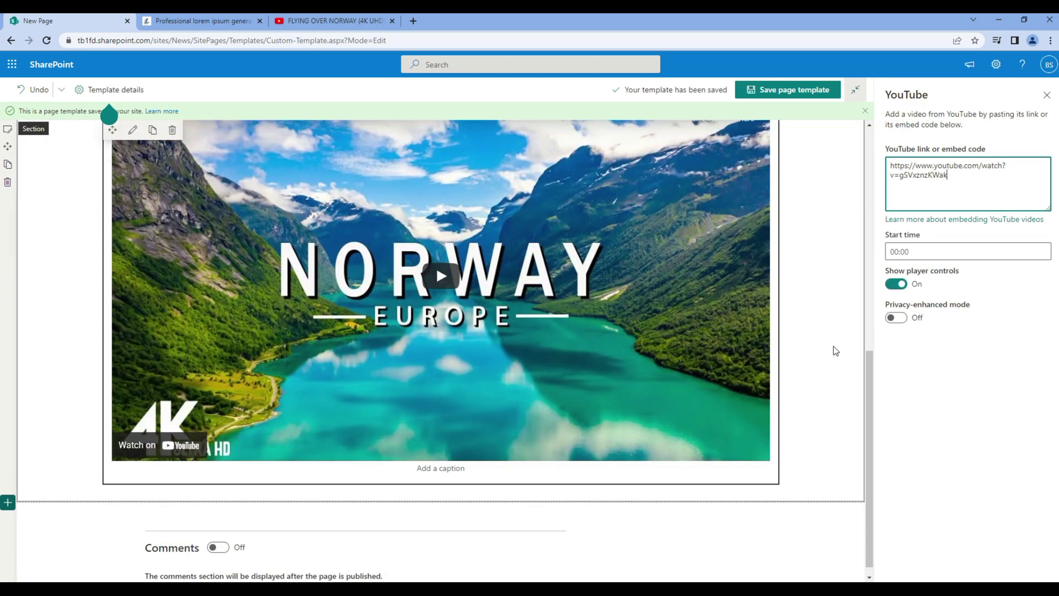
Step: Save the updated Custom Template page template
{"action": "scroll", "coordinate": [836, 351], "scroll_direction": "up", "scroll_amount": 4}
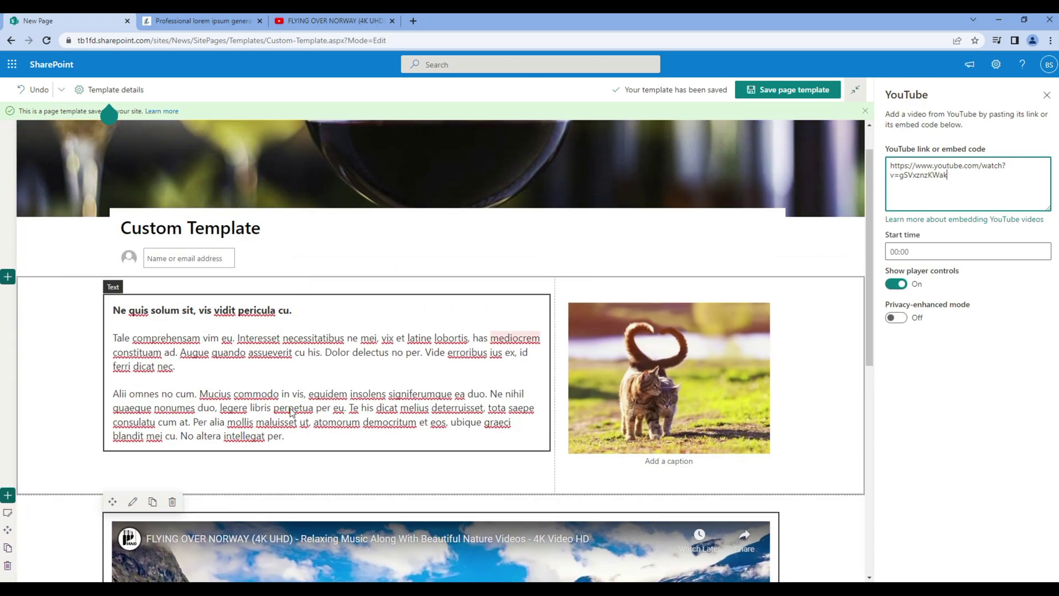
{"action": "scroll", "coordinate": [560, 474], "scroll_direction": "down", "scroll_amount": 3}
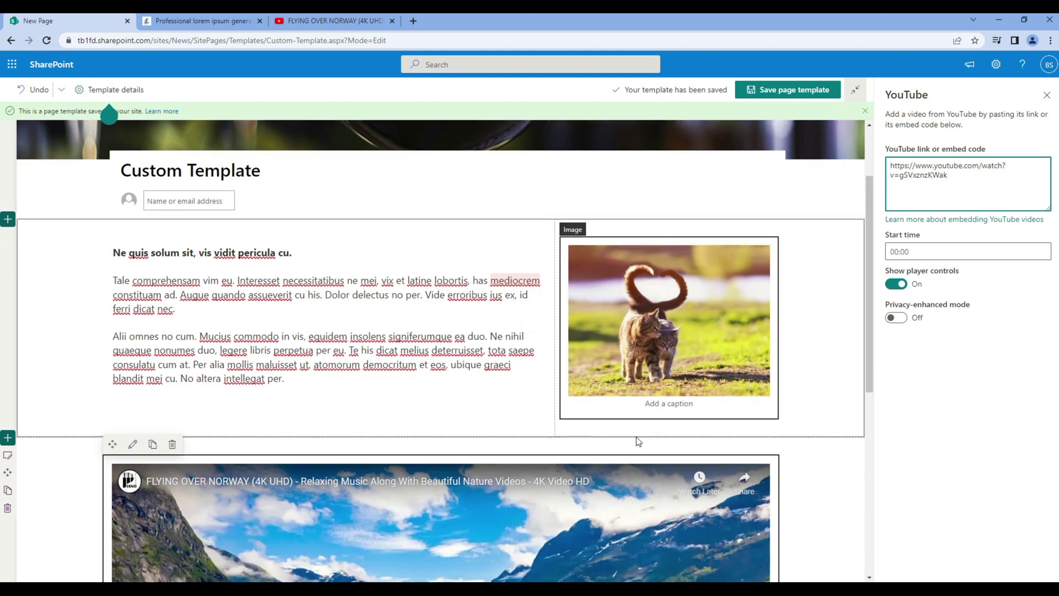
{"action": "scroll", "coordinate": [560, 473], "scroll_direction": "up", "scroll_amount": 4}
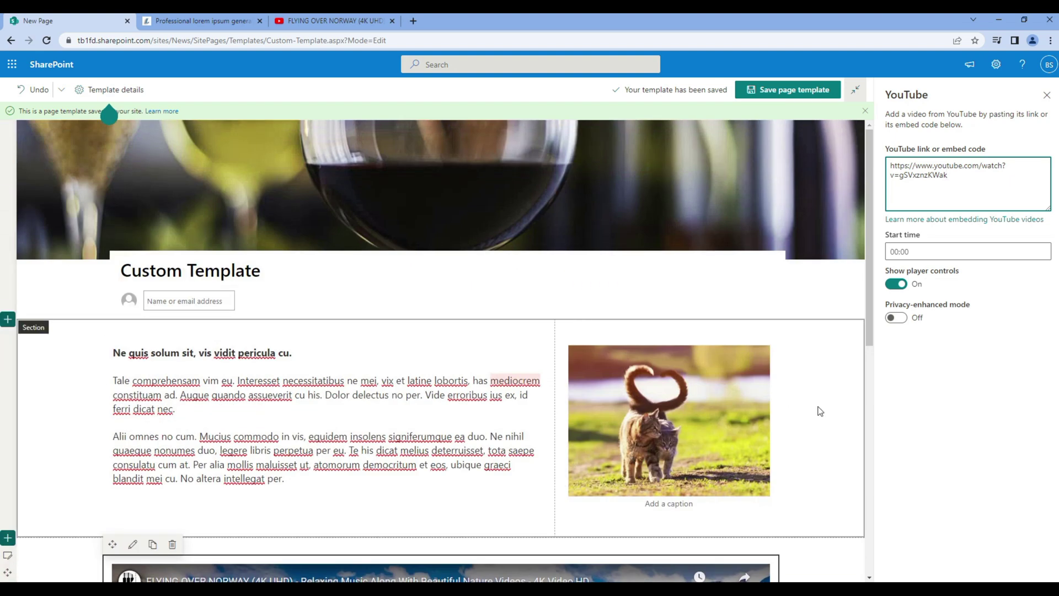
{"action": "left_click", "coordinate": [792, 97]}
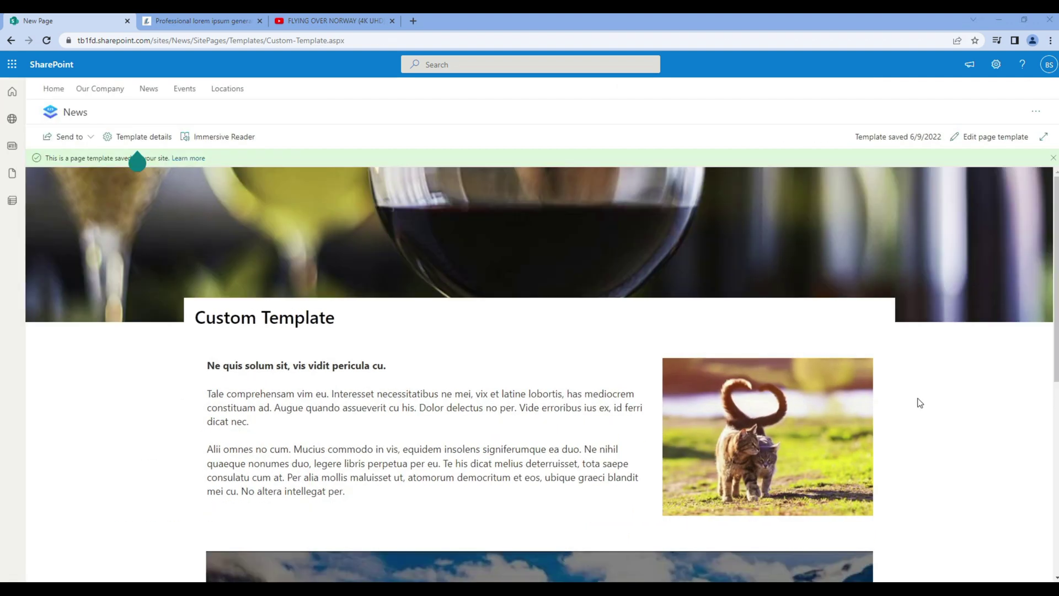
Step: From the News site home page, create a news post based on Custom Template
{"action": "left_click", "coordinate": [76, 113]}
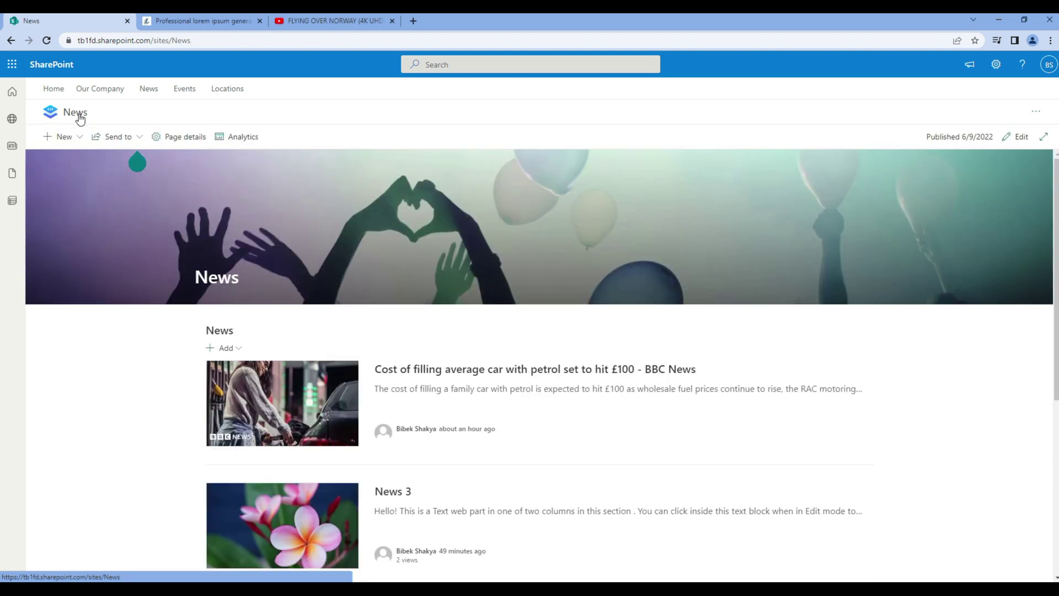
{"action": "left_click", "coordinate": [64, 138]}
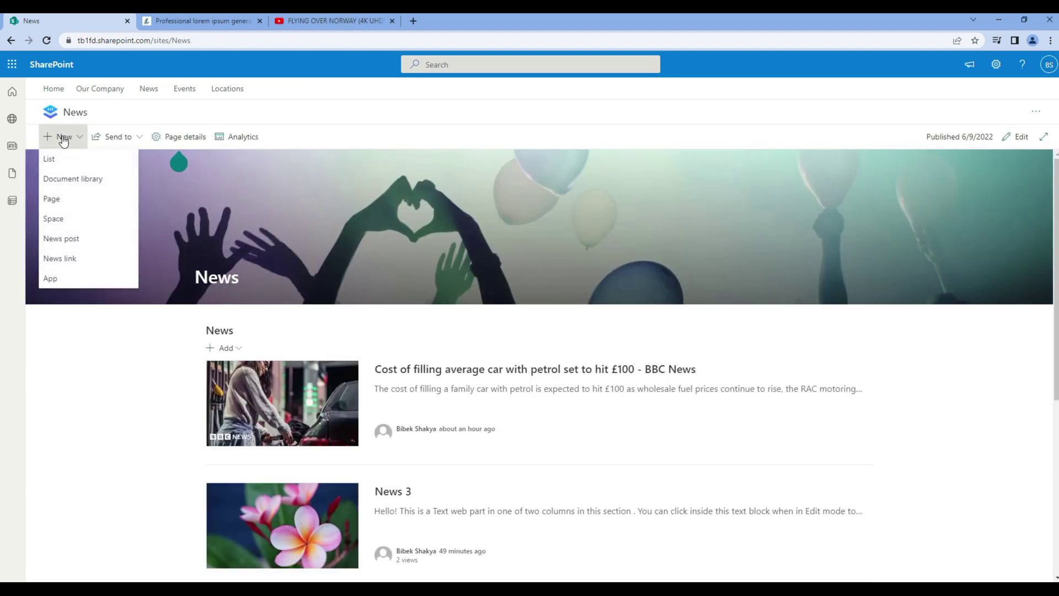
{"action": "left_click", "coordinate": [91, 243]}
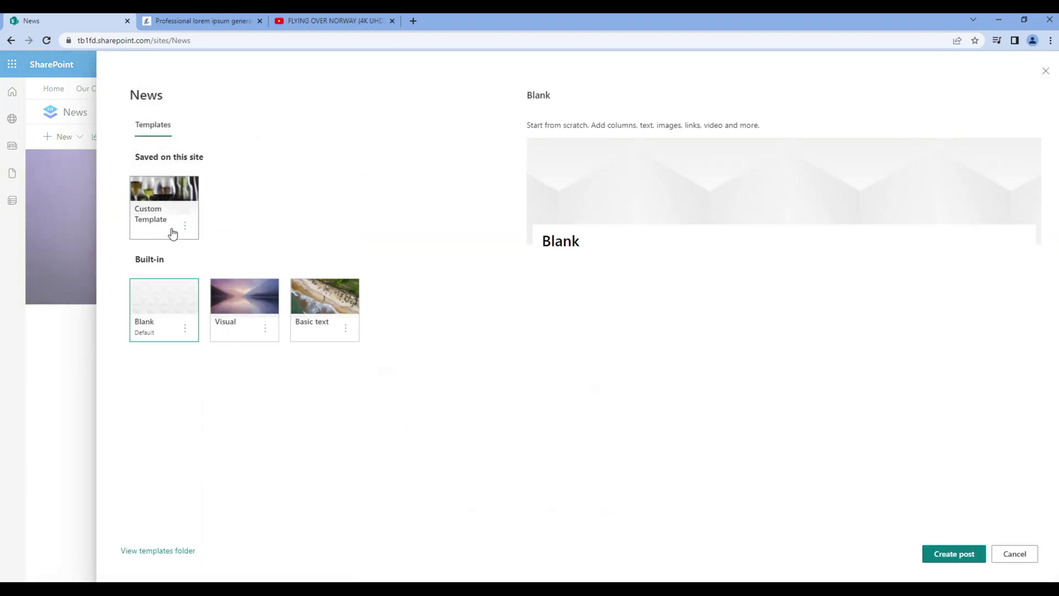
{"action": "left_click", "coordinate": [158, 204]}
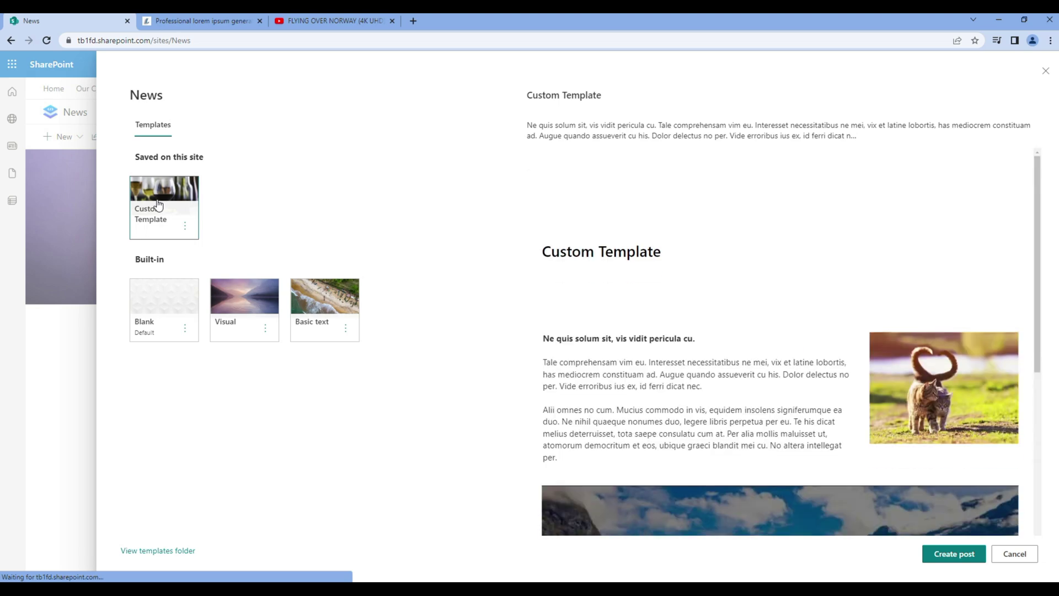
{"action": "left_click", "coordinate": [975, 556]}
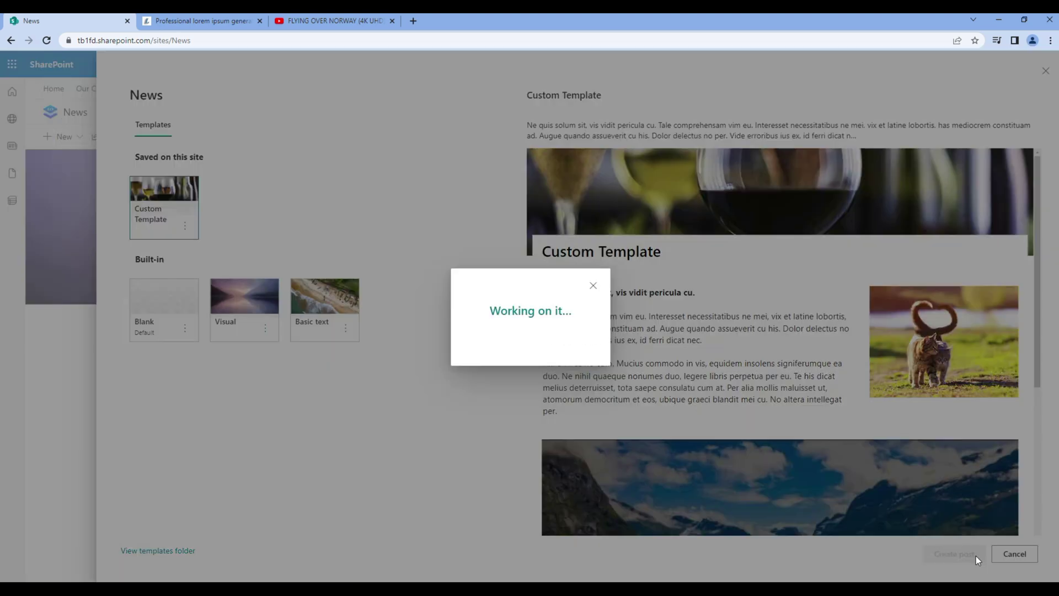
Step: Title the new post 'News 4'
{"action": "scroll", "coordinate": [969, 452], "scroll_direction": "down", "scroll_amount": 8}
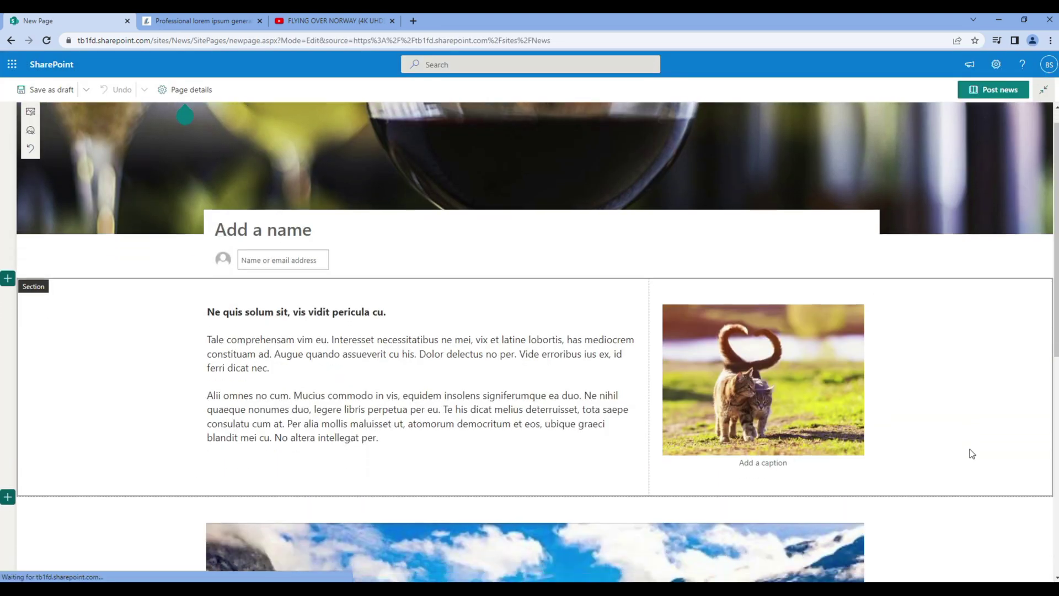
{"action": "scroll", "coordinate": [964, 466], "scroll_direction": "up", "scroll_amount": 10}
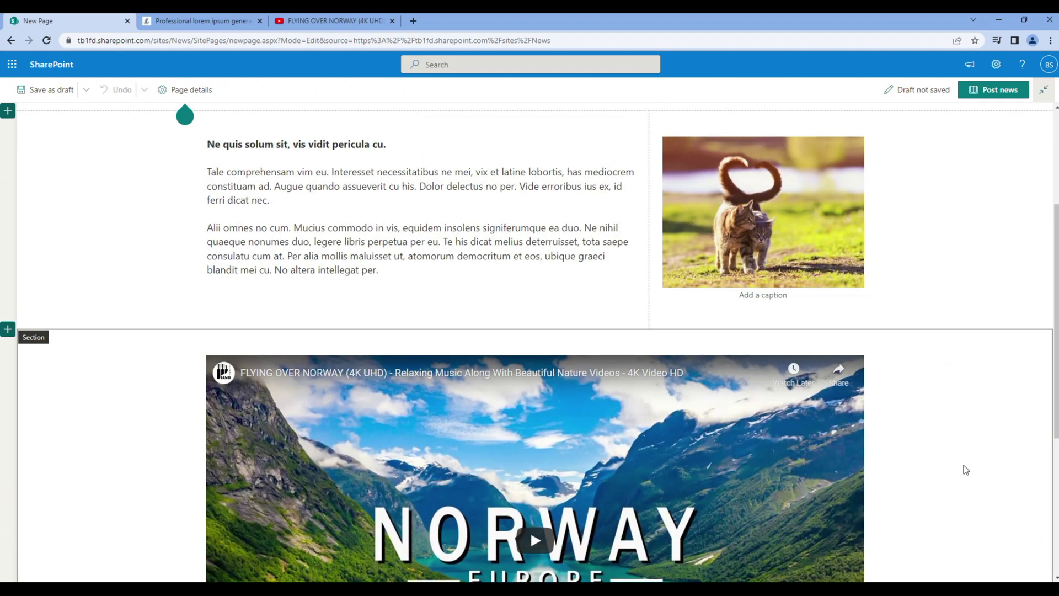
{"action": "left_click", "coordinate": [244, 259]}
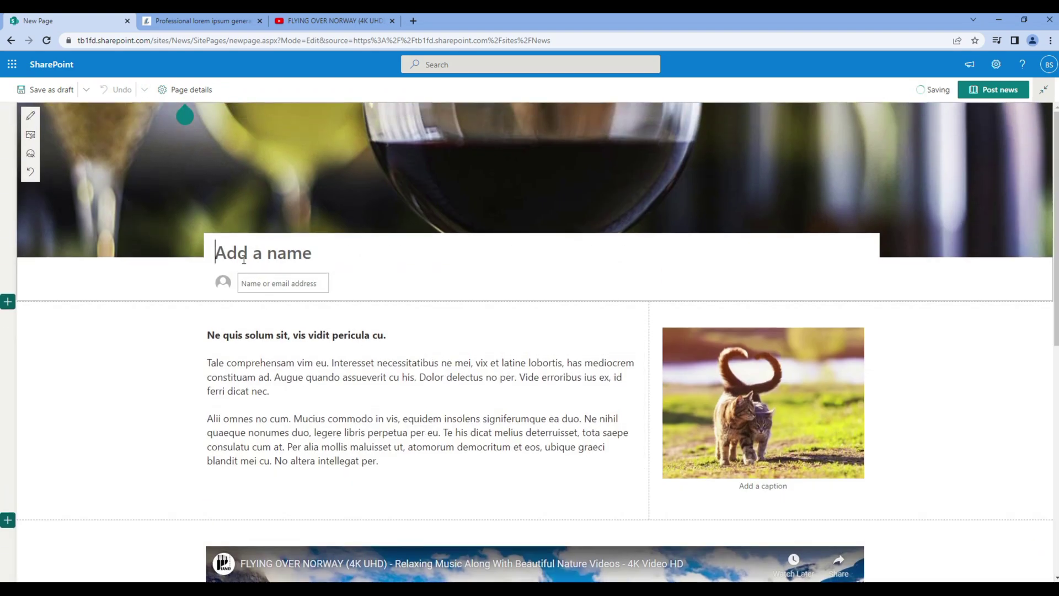
{"action": "type", "text": "News "}
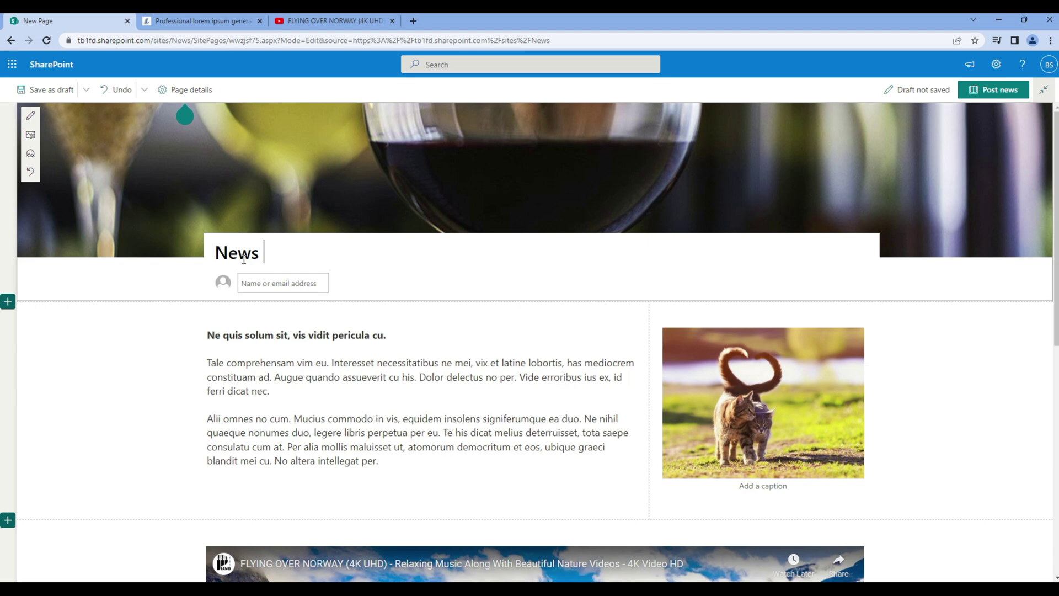
{"action": "type", "text": "4"}
Step: Replace the banner with the wedding couple stock photo and post the news
{"action": "left_click", "coordinate": [31, 134]}
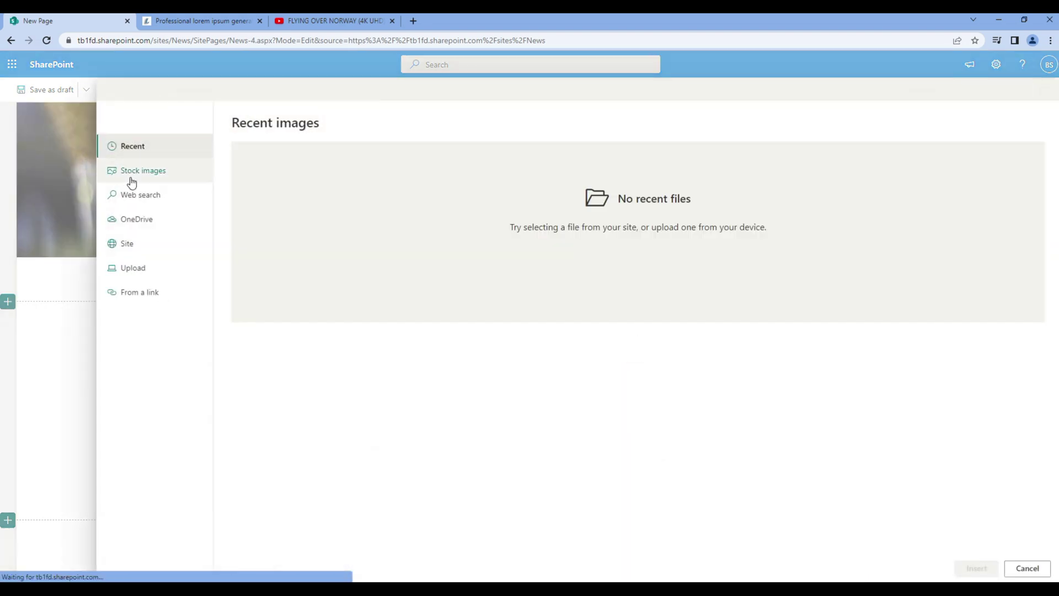
{"action": "left_click", "coordinate": [132, 182]}
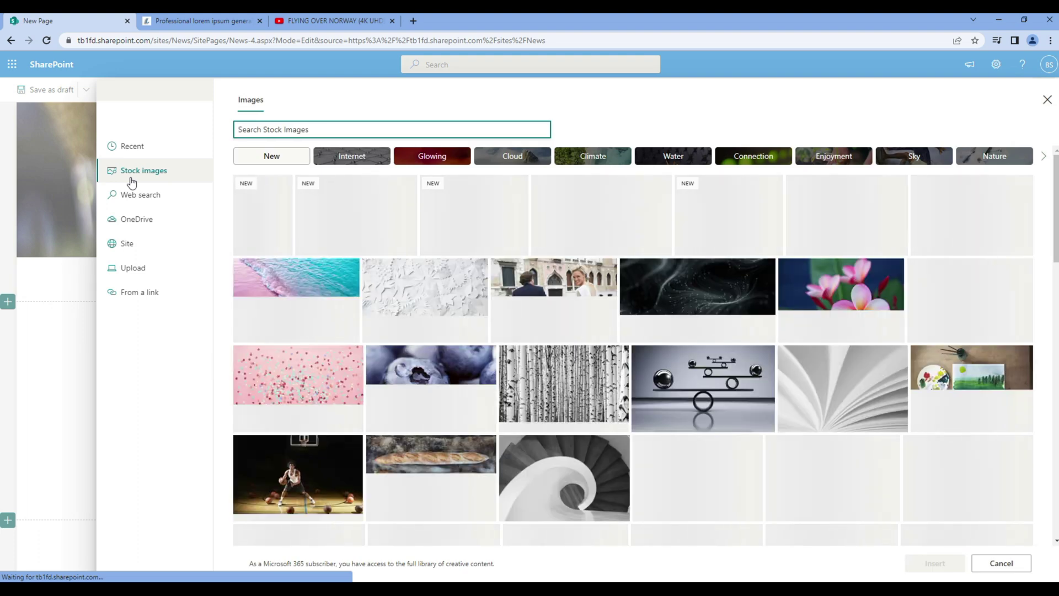
{"action": "left_click", "coordinate": [473, 210]}
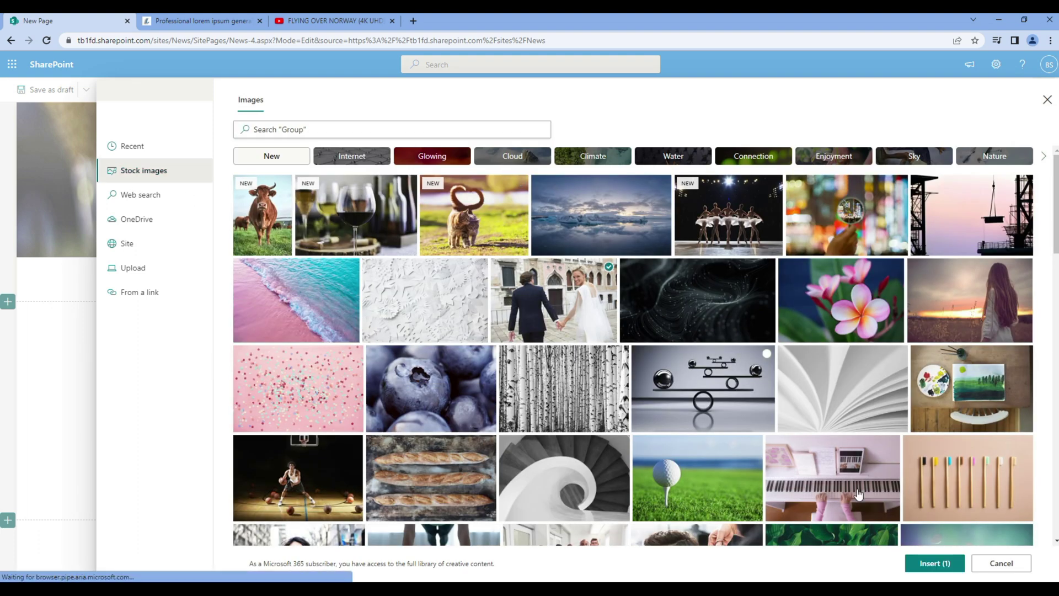
{"action": "left_click", "coordinate": [935, 562]}
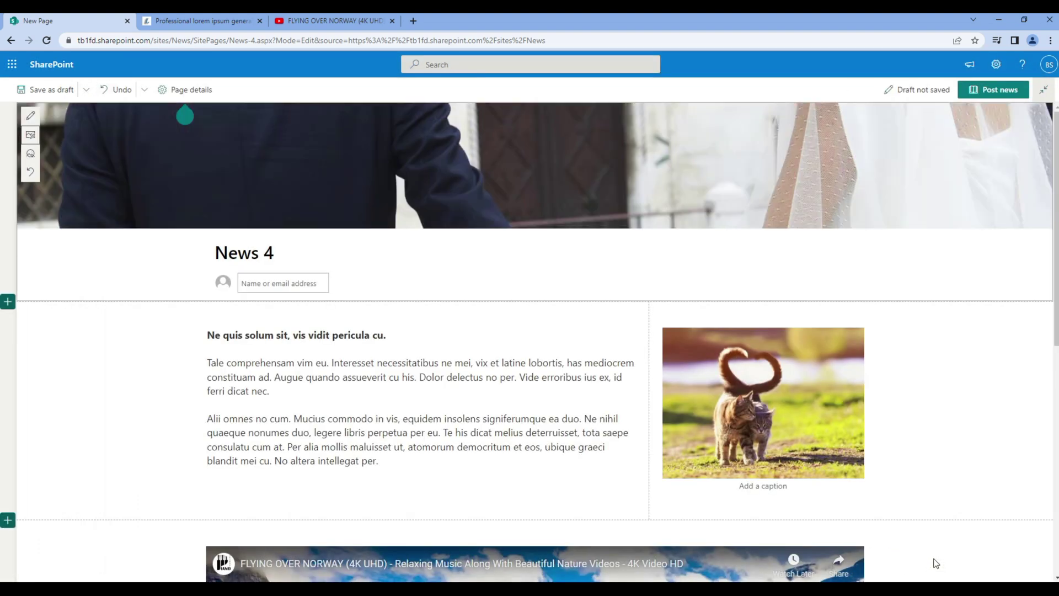
{"action": "left_click", "coordinate": [1011, 91]}
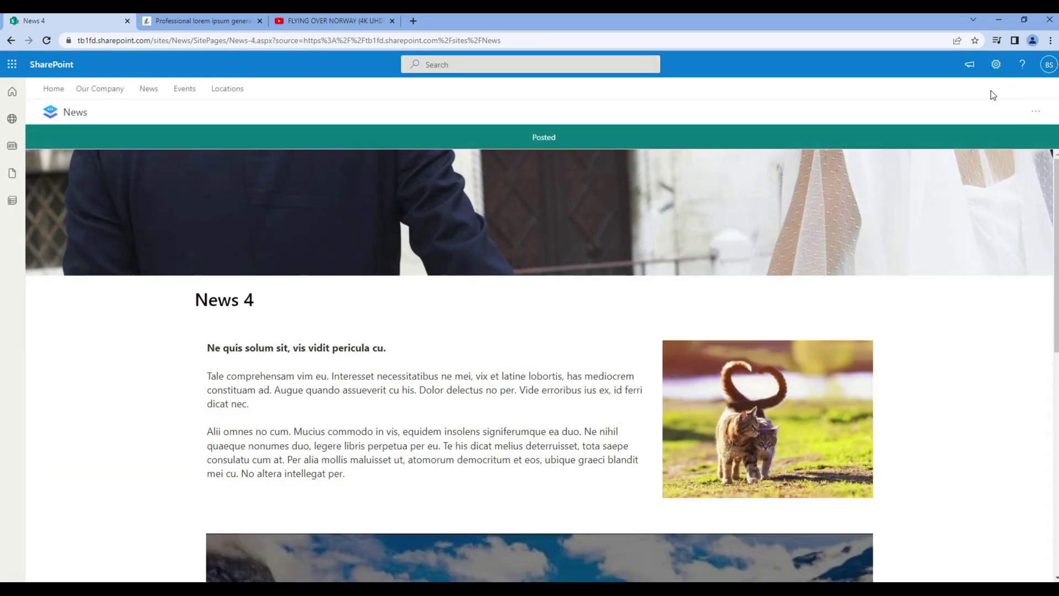
Step: Open the News 4 article from the News site home page
{"action": "left_click", "coordinate": [77, 113]}
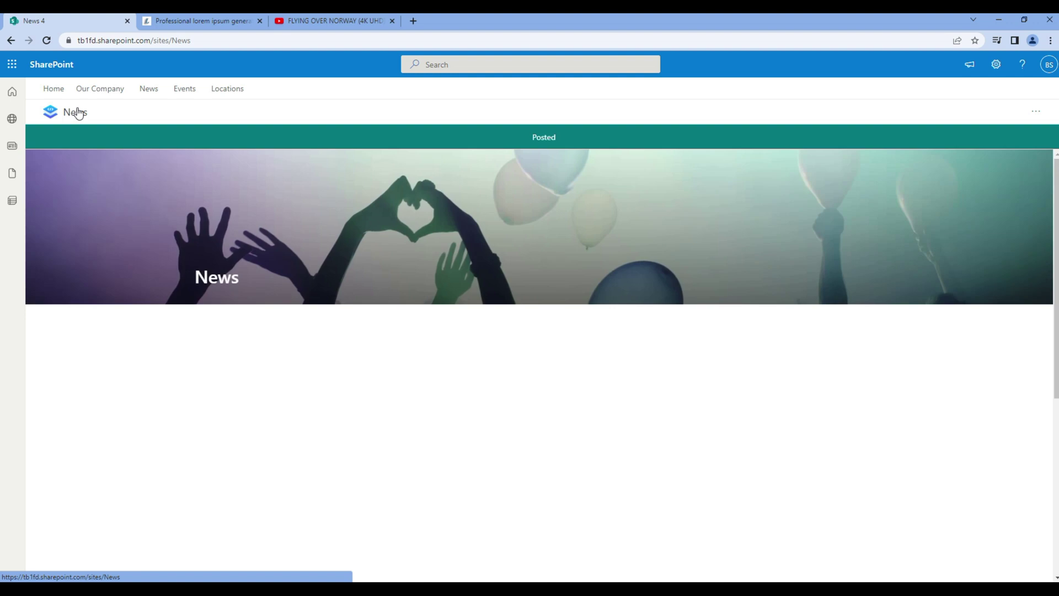
{"action": "scroll", "coordinate": [103, 364], "scroll_direction": "down", "scroll_amount": 3}
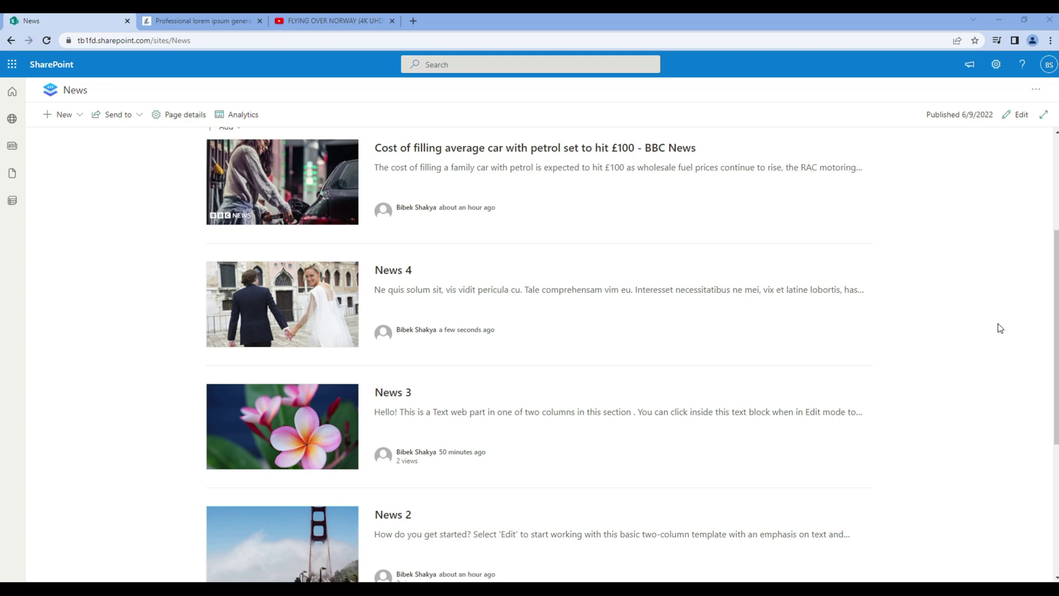
{"action": "left_click", "coordinate": [351, 316]}
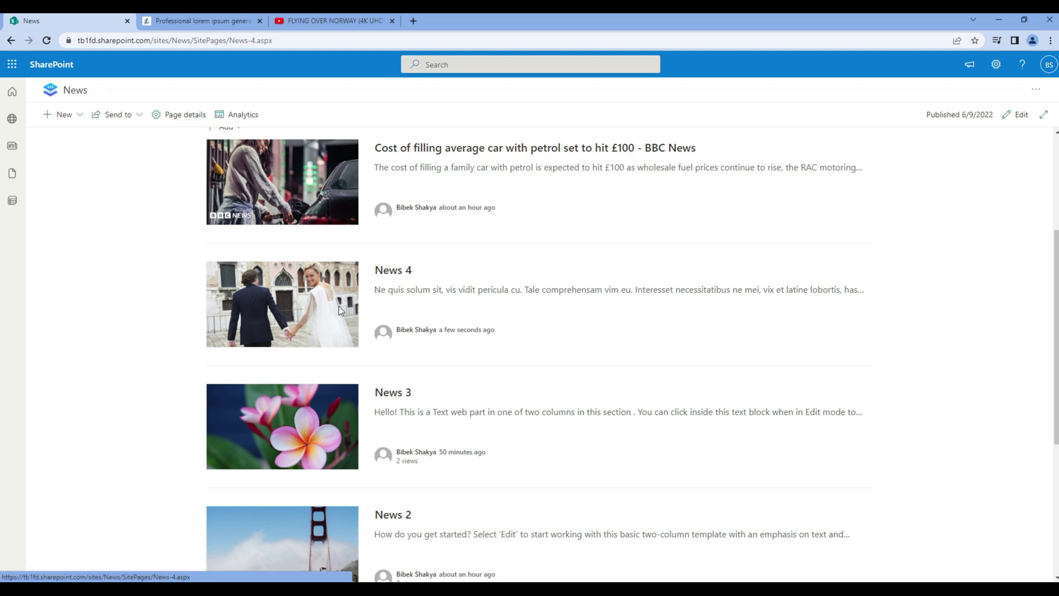
{"action": "scroll", "coordinate": [143, 382], "scroll_direction": "down", "scroll_amount": 7}
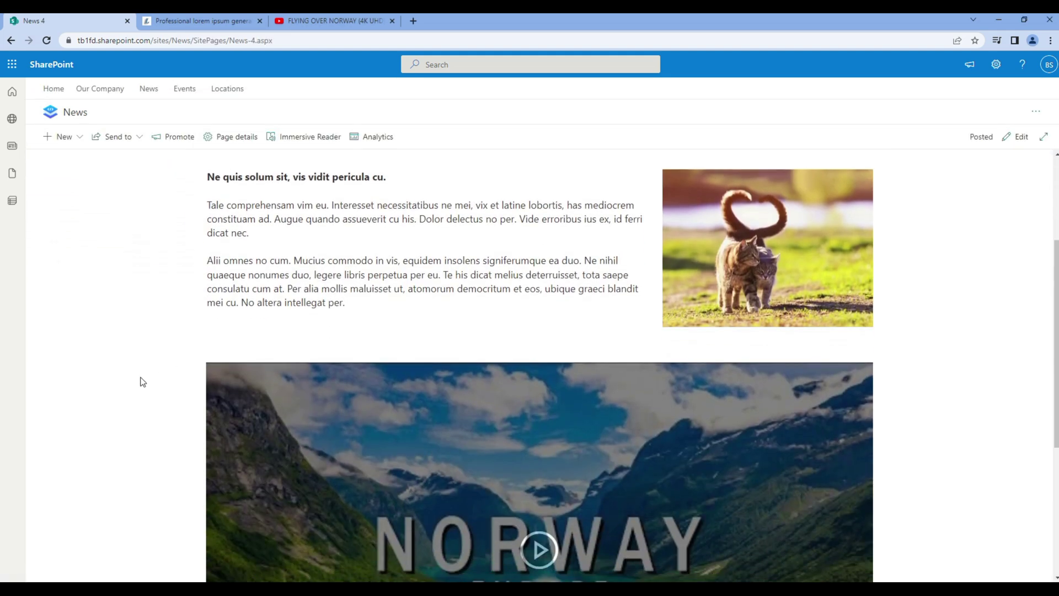
{"action": "scroll", "coordinate": [142, 381], "scroll_direction": "up", "scroll_amount": 7}
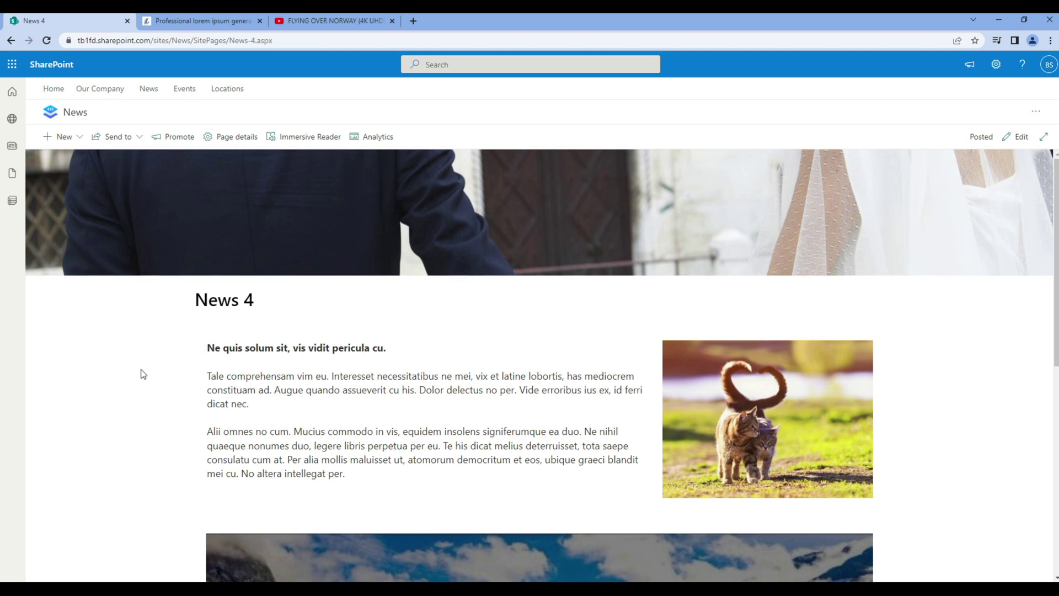
Step: Remove News-4.aspx from the web address to reach the Site Pages library
{"action": "left_click_drag", "start_coordinate": [231, 44], "coordinate": [323, 41]}
{"action": "key", "text": "BackSpace"}
{"action": "key", "text": "Return"}
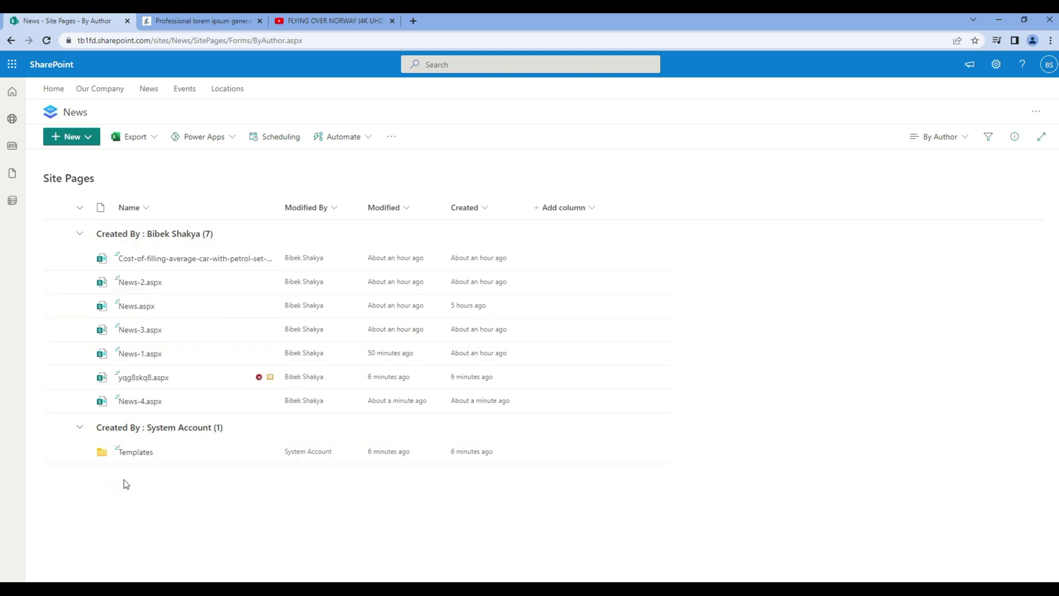
Step: Open Custom-Template.aspx from the Site Pages Templates folder for editing
{"action": "left_click", "coordinate": [147, 458]}
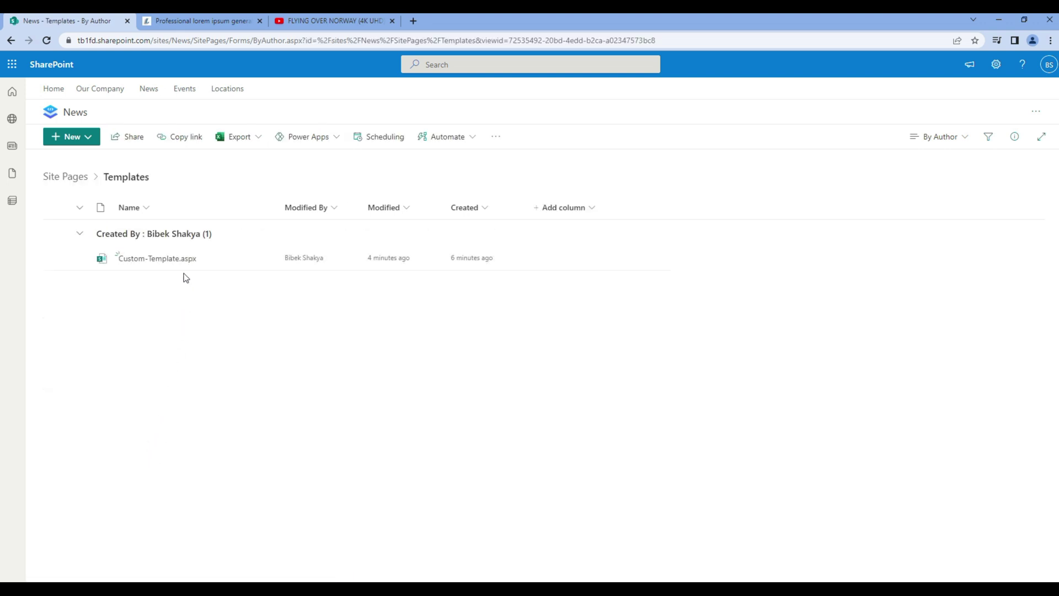
{"action": "left_click", "coordinate": [183, 260]}
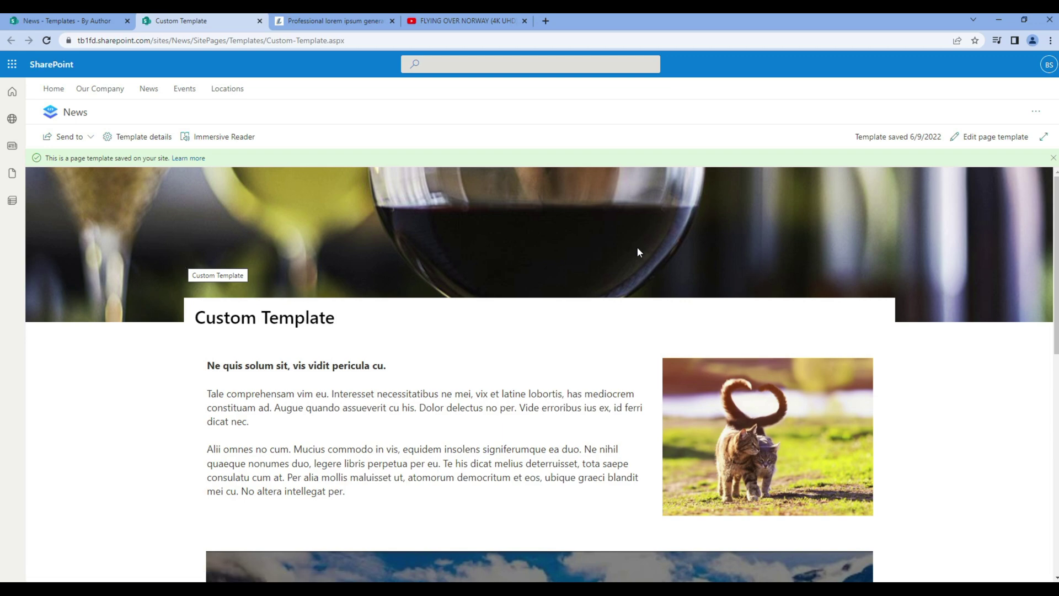
{"action": "left_click", "coordinate": [1014, 144]}
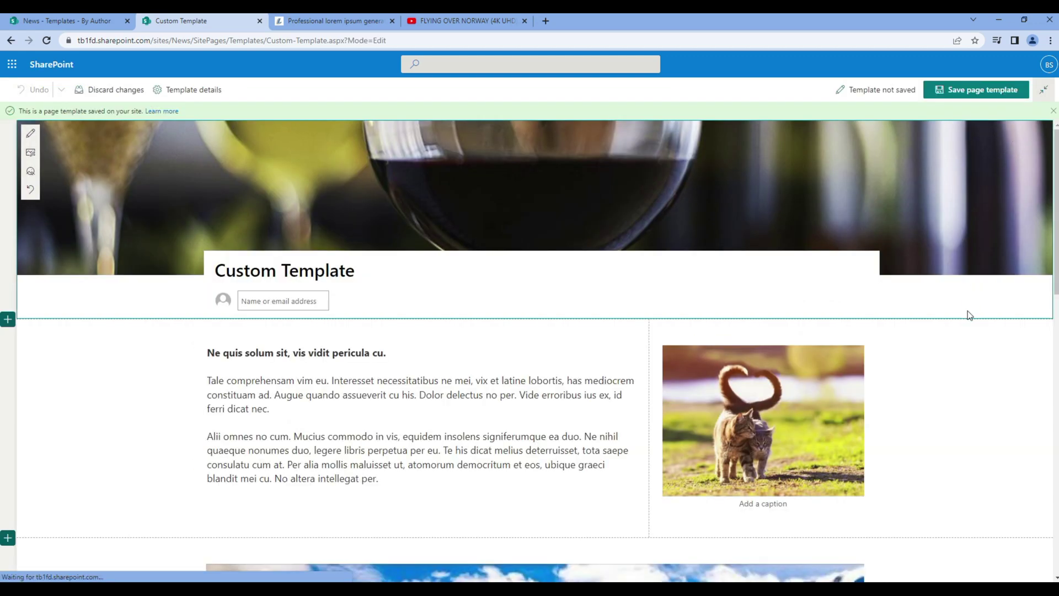
Step: Add a Text web part below the Norway video
{"action": "scroll", "coordinate": [970, 315], "scroll_direction": "down", "scroll_amount": 8}
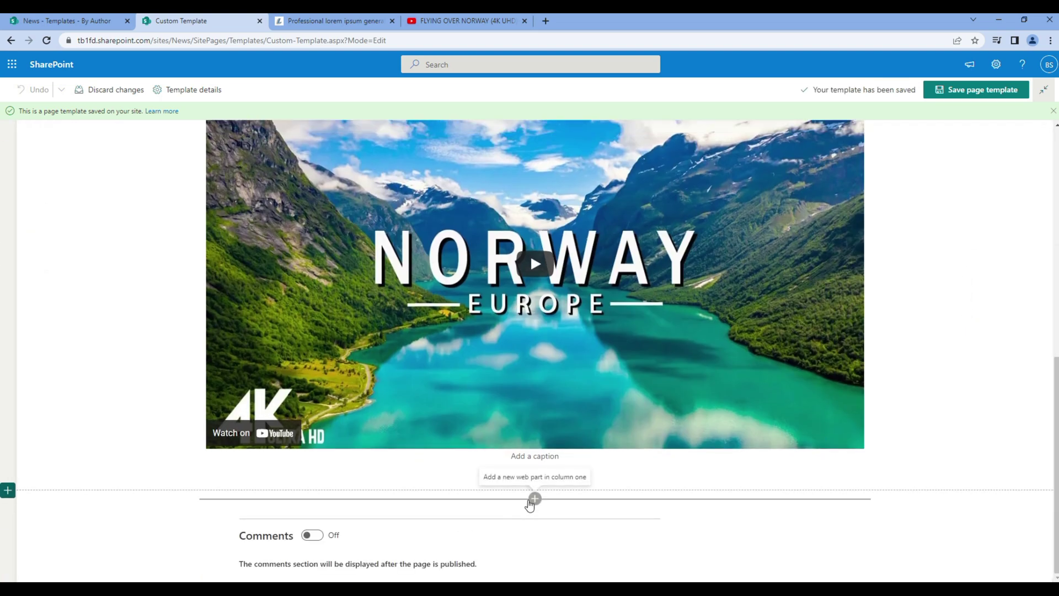
{"action": "left_click", "coordinate": [534, 499]}
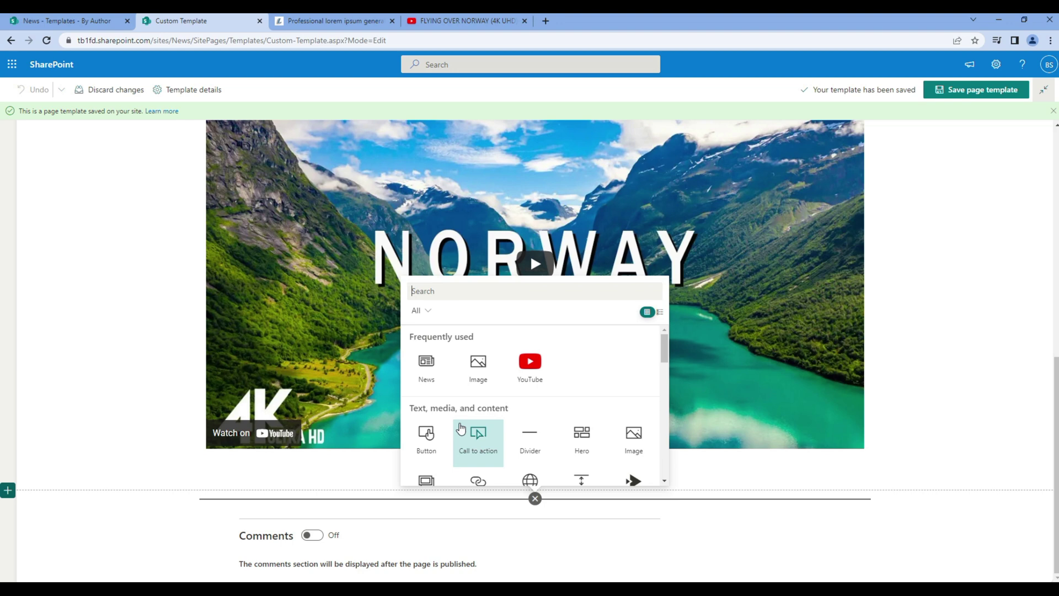
{"action": "type", "text": "tex"}
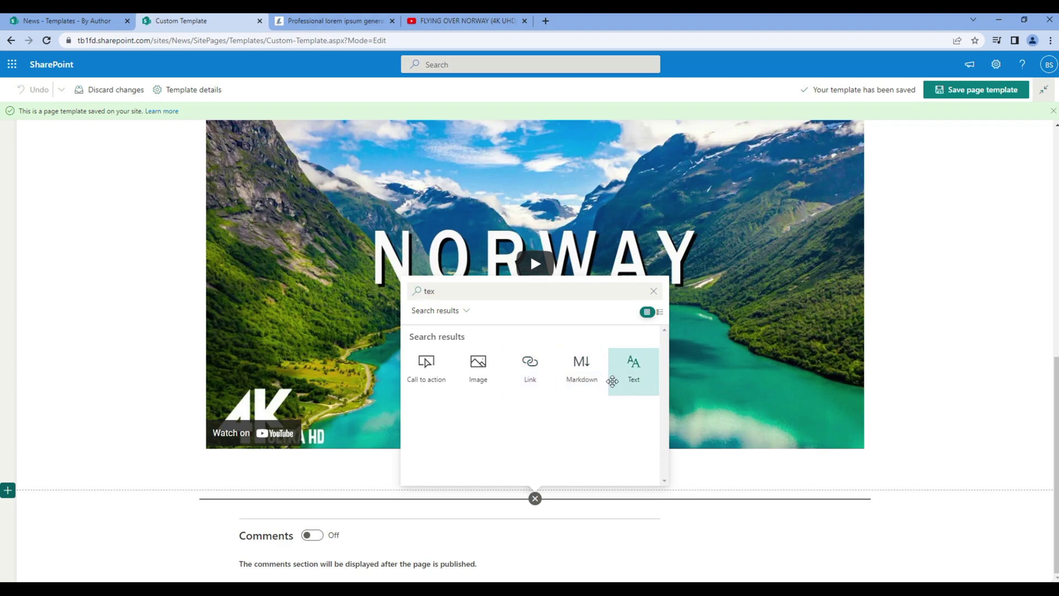
{"action": "left_click", "coordinate": [614, 379]}
Step: Copy the existing lorem ipsum heading and paragraphs into the new text section, then save the template
{"action": "scroll", "coordinate": [305, 324], "scroll_direction": "up", "scroll_amount": 4}
{"action": "left_click", "coordinate": [182, 118]}
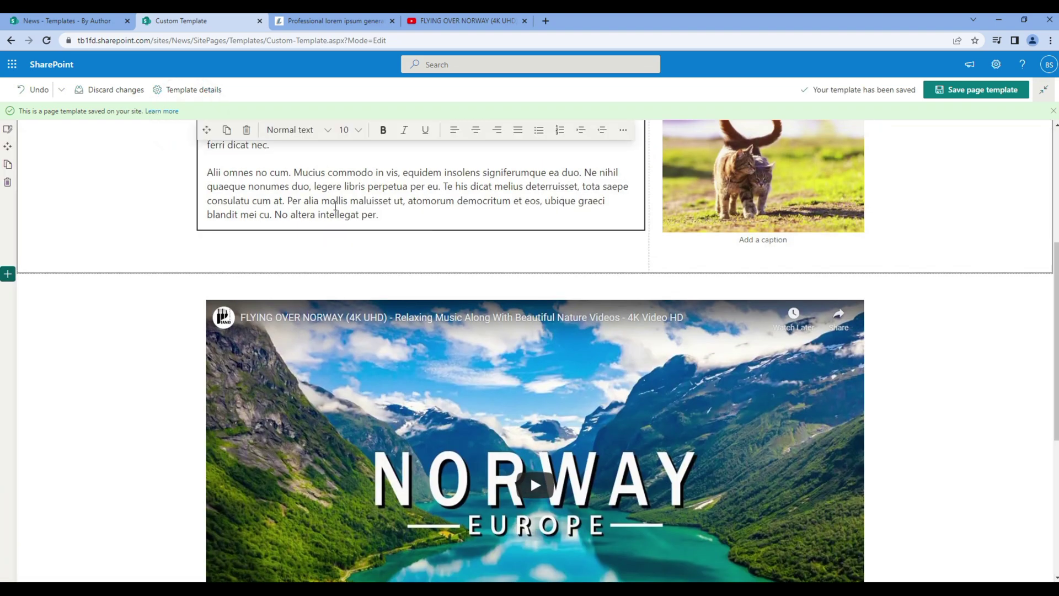
{"action": "key", "text": "ctrl+a"}
{"action": "left_click", "coordinate": [369, 221]}
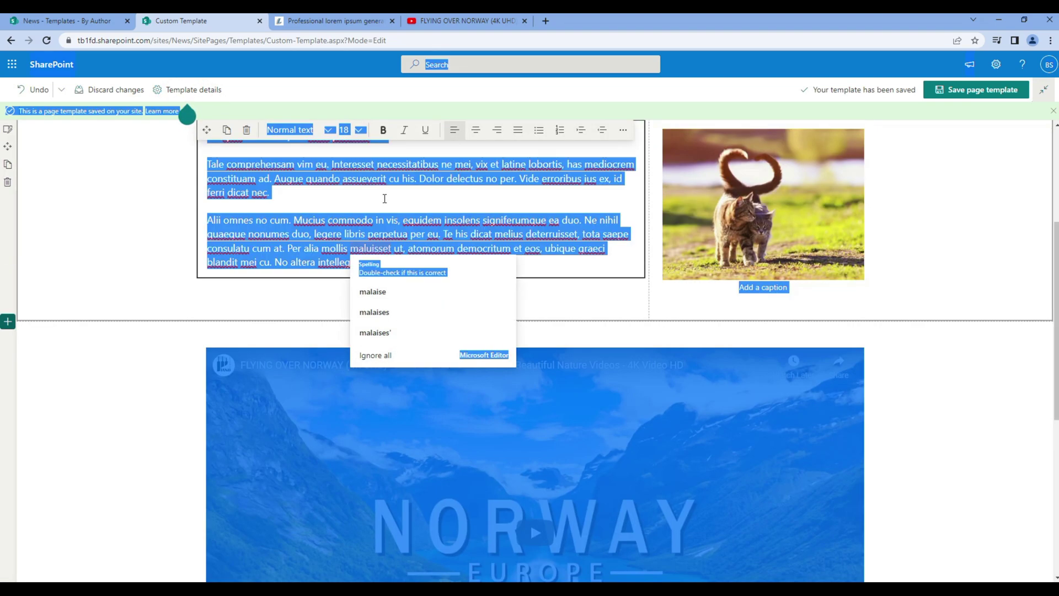
{"action": "scroll", "coordinate": [369, 232], "scroll_direction": "up", "scroll_amount": 1}
{"action": "left_click_drag", "start_coordinate": [380, 318], "coordinate": [211, 192]}
{"action": "key", "text": "ctrl+c"}
{"action": "scroll", "coordinate": [172, 303], "scroll_direction": "down", "scroll_amount": 8}
{"action": "left_click", "coordinate": [276, 430]}
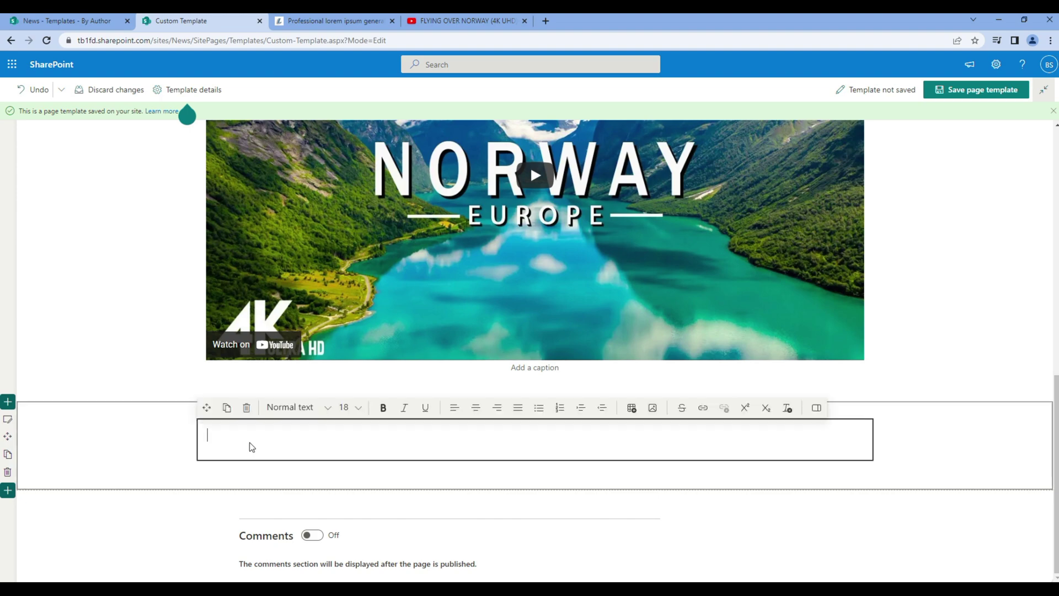
{"action": "key", "text": "ctrl+v"}
{"action": "key", "text": "ctrl+v"}
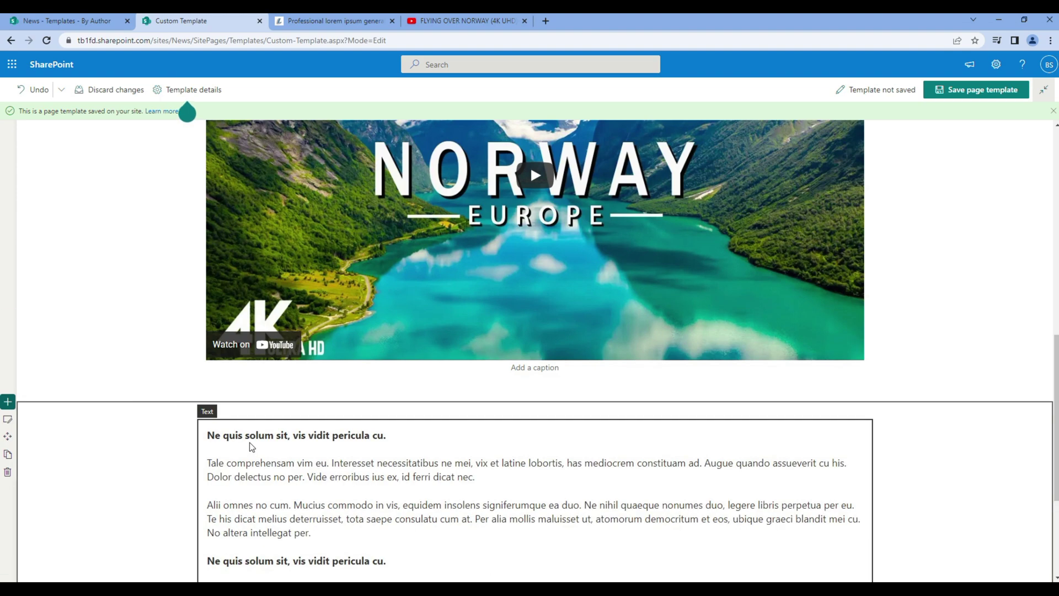
{"action": "scroll", "coordinate": [679, 390], "scroll_direction": "down", "scroll_amount": 3}
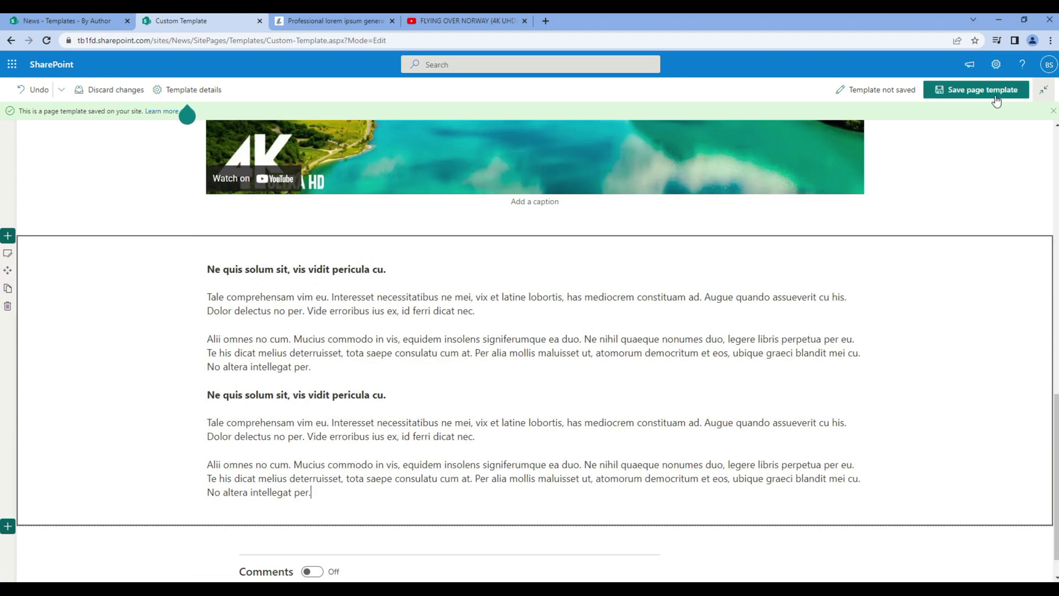
{"action": "left_click", "coordinate": [996, 101]}
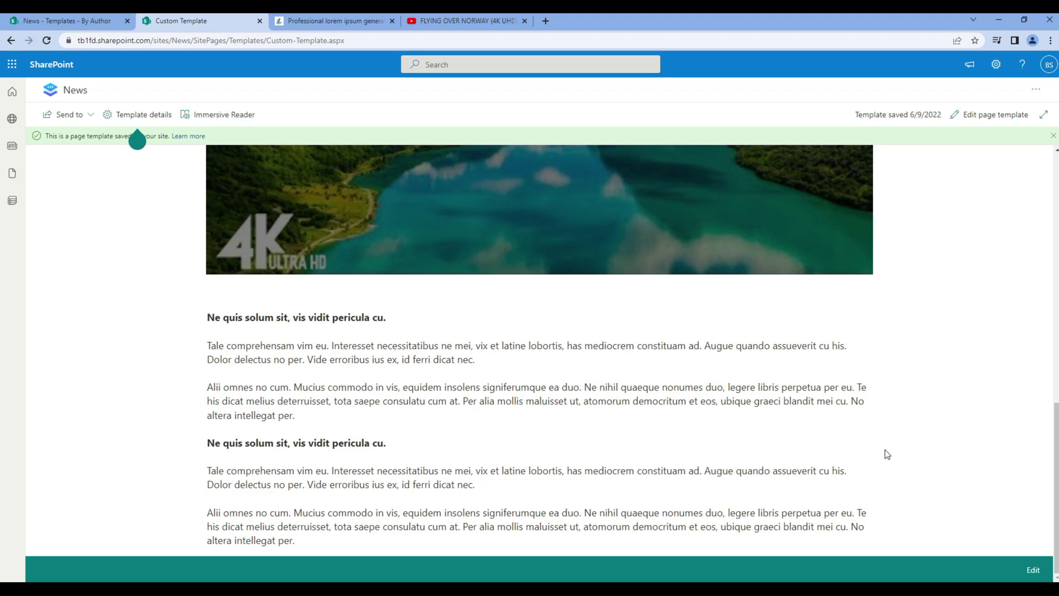
Step: Create a news post from Custom Template titled 'News 5' and post it
{"action": "left_click", "coordinate": [69, 89]}
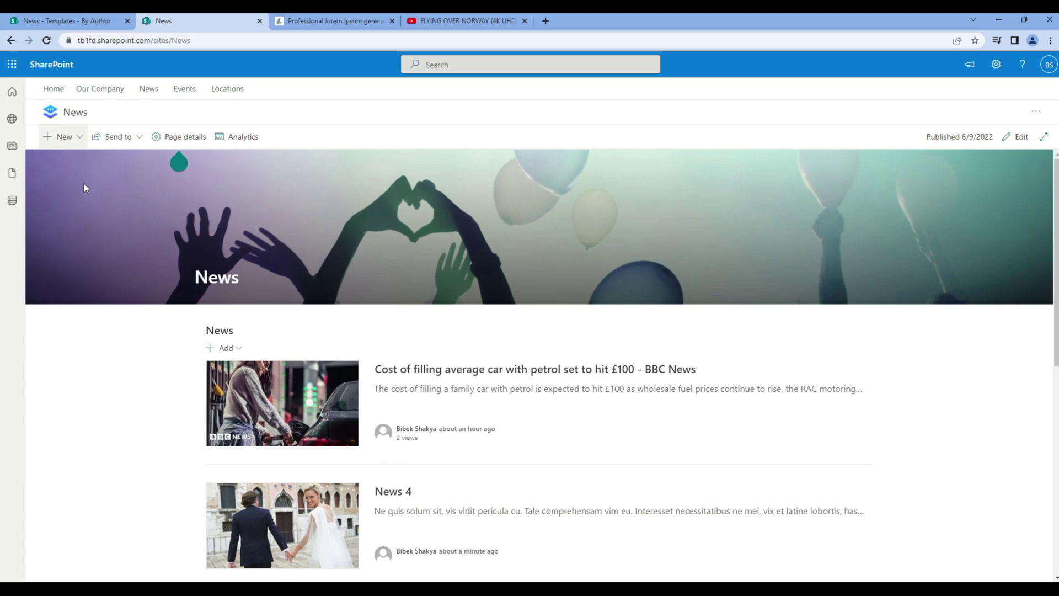
{"action": "left_click", "coordinate": [226, 348]}
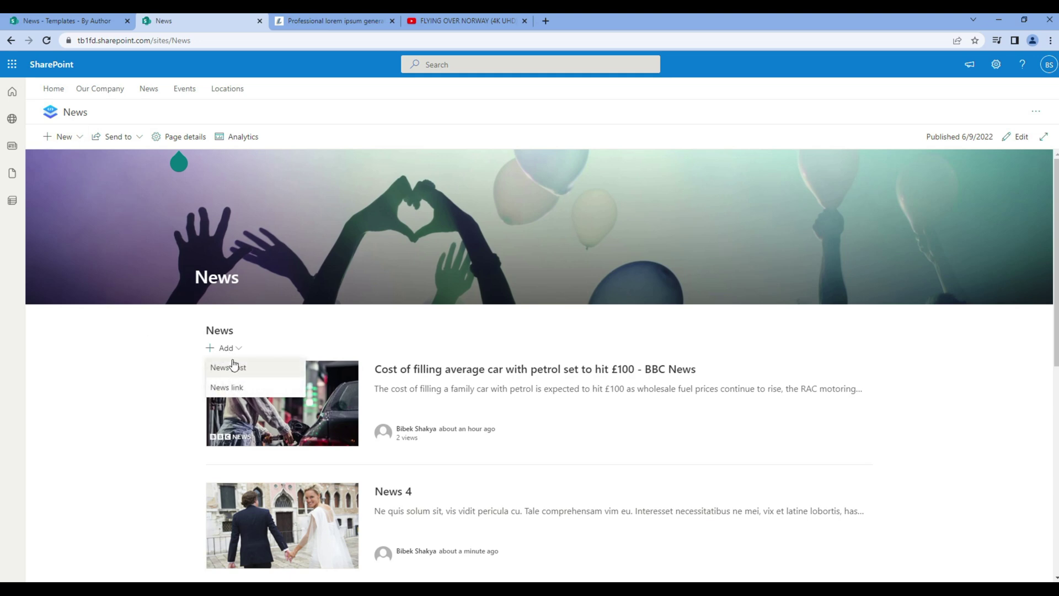
{"action": "left_click", "coordinate": [235, 365]}
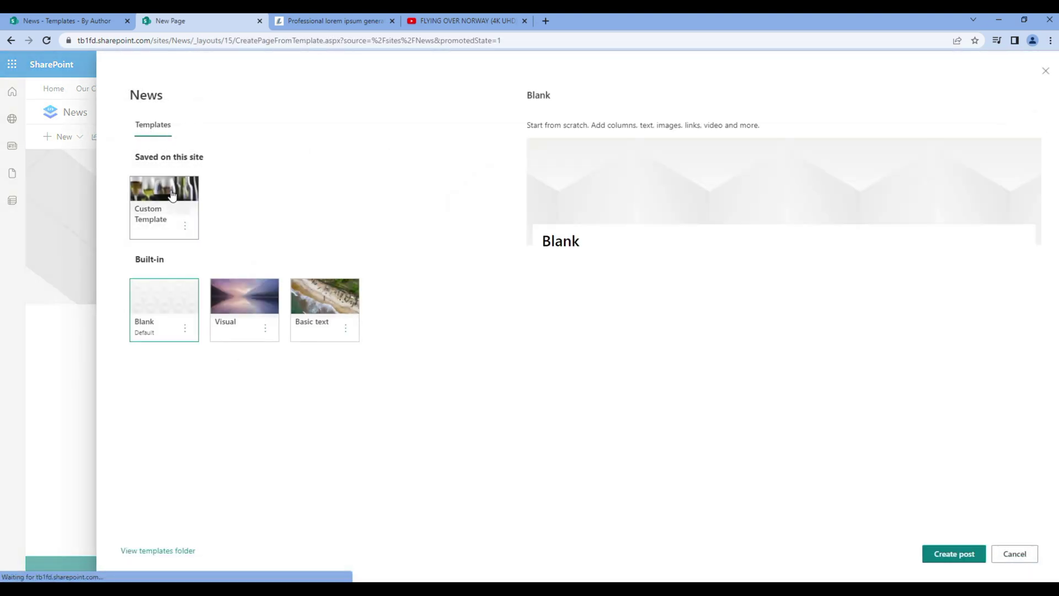
{"action": "left_click", "coordinate": [172, 194]}
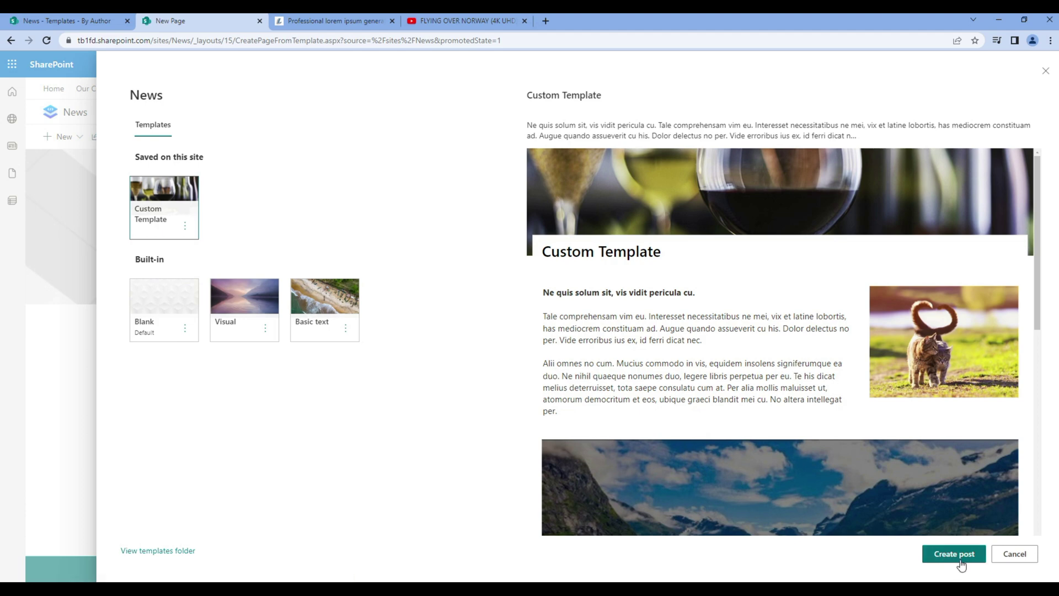
{"action": "left_click", "coordinate": [961, 561]}
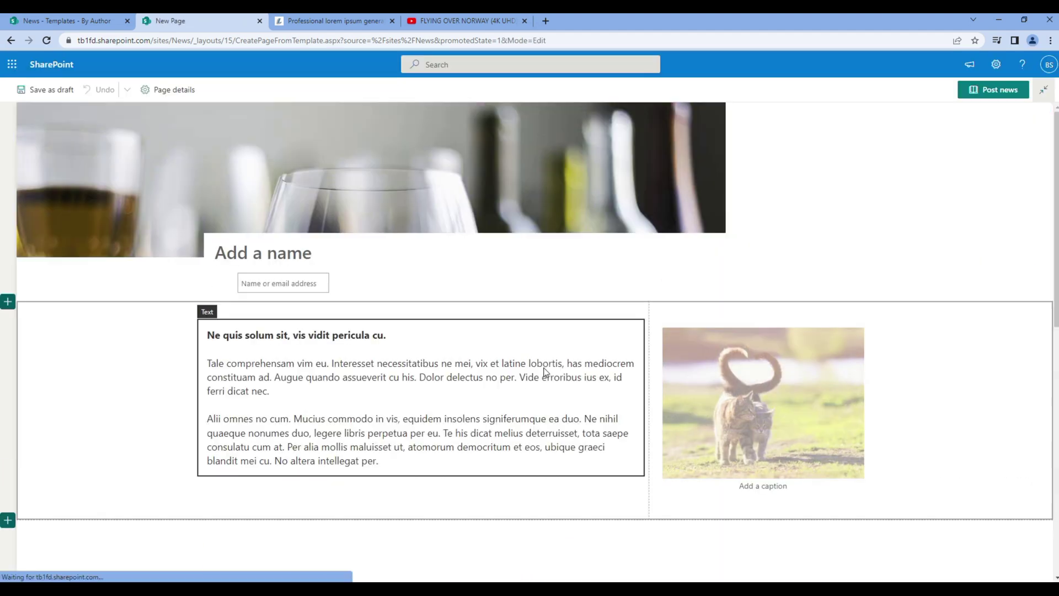
{"action": "type", "text": "News 5"}
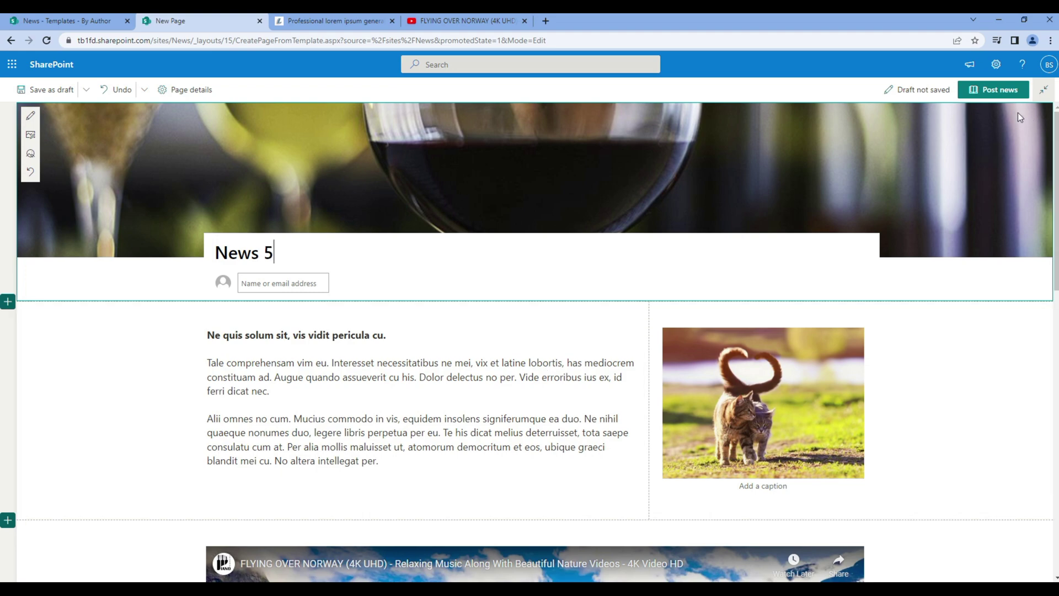
{"action": "left_click", "coordinate": [1005, 91]}
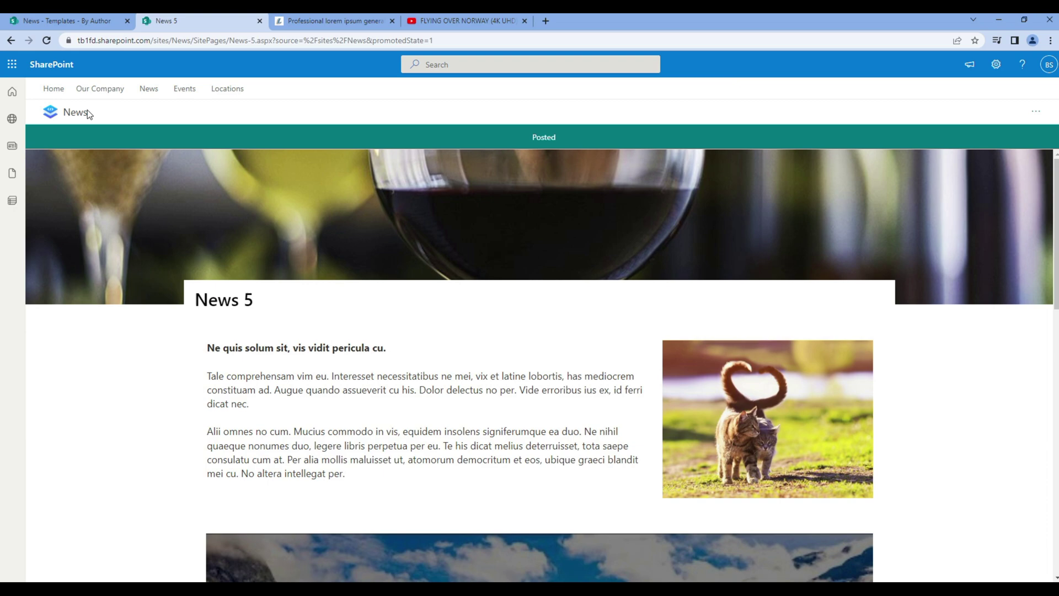
{"action": "left_click", "coordinate": [83, 113]}
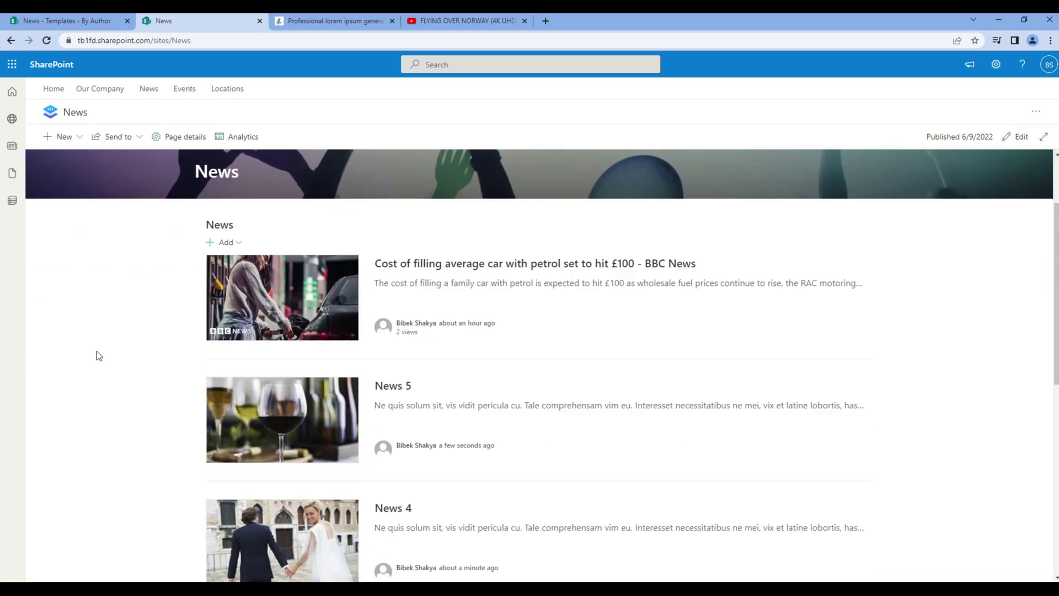
{"action": "left_click", "coordinate": [316, 356]}
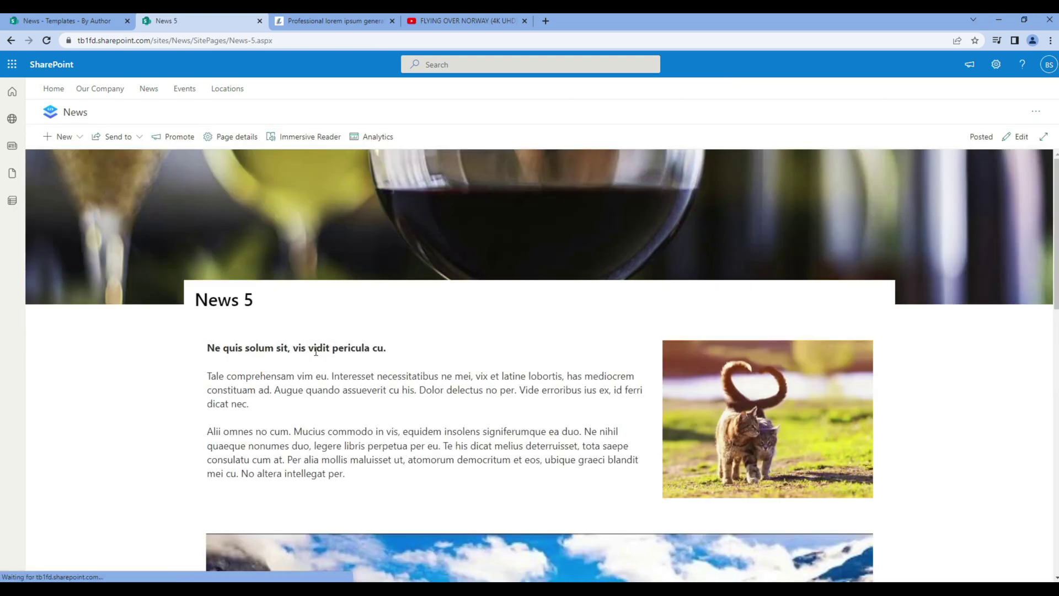
{"action": "scroll", "coordinate": [131, 378], "scroll_direction": "down", "scroll_amount": 10}
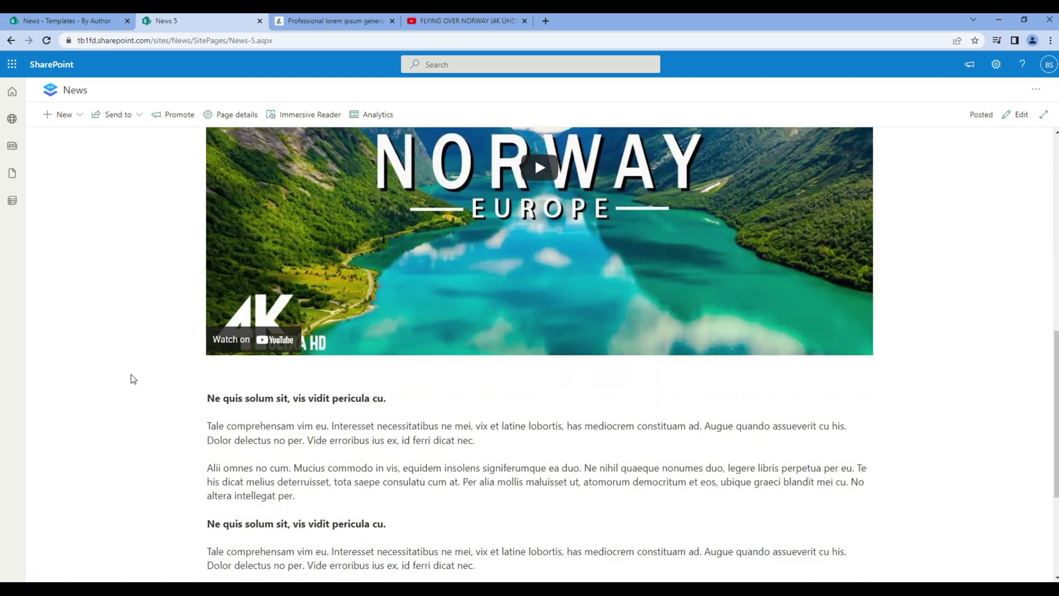
{"action": "scroll", "coordinate": [131, 379], "scroll_direction": "down", "scroll_amount": 3}
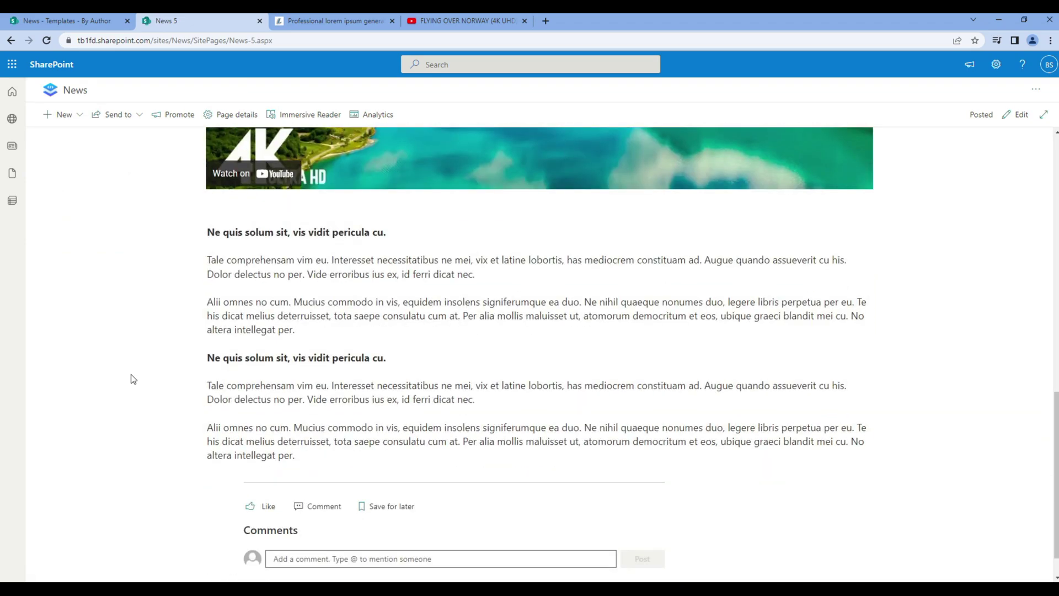
{"action": "scroll", "coordinate": [131, 378], "scroll_direction": "up", "scroll_amount": 13}
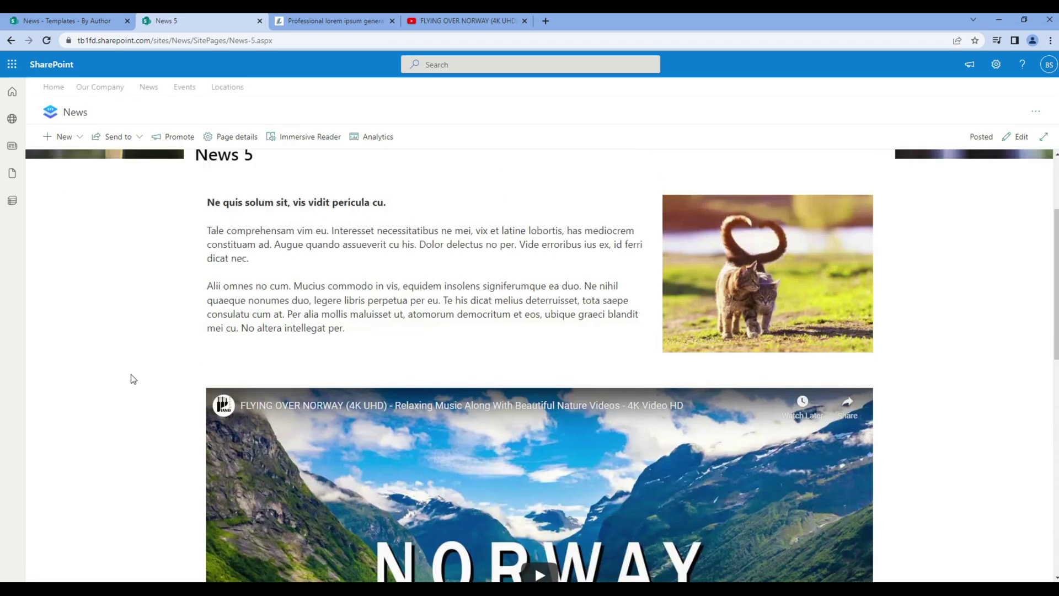